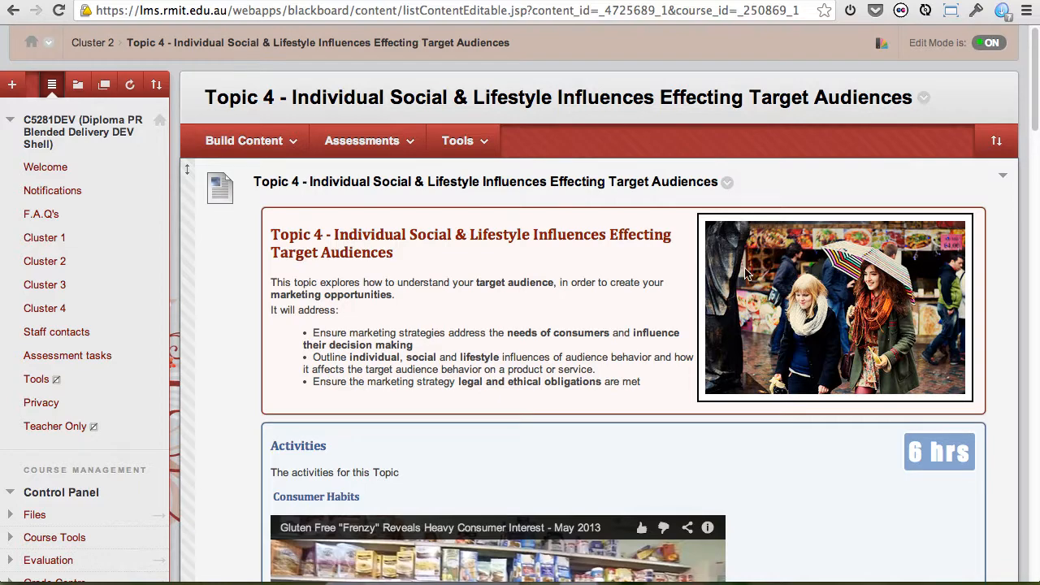
Play a few seconds of the Gluten Free "Frenzy" video under Consumer Habits on the Topic 4 page, then pause it.
scroll(744, 275, down, 3)
scroll(744, 274, down, 2)
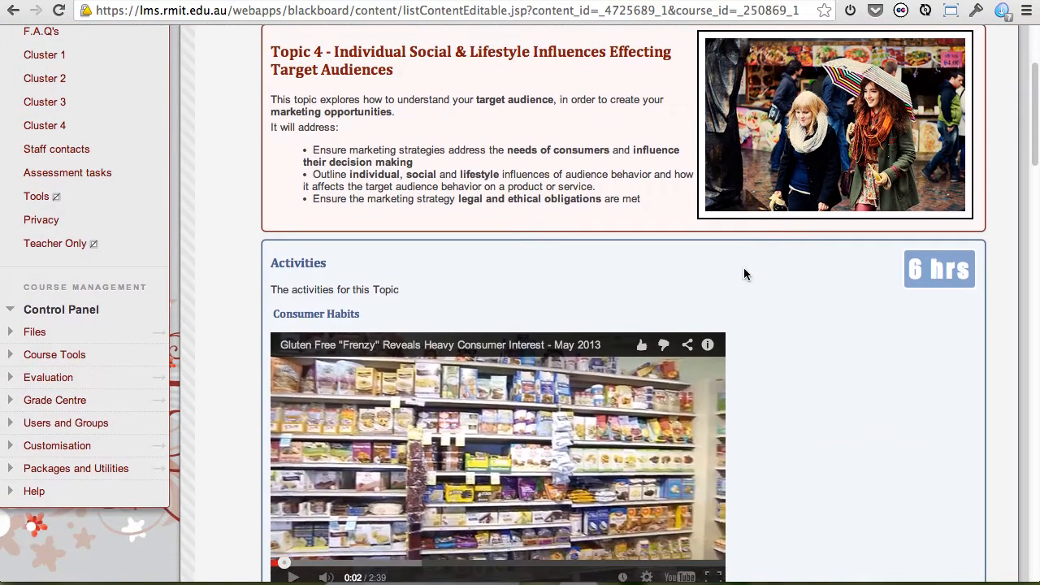
scroll(745, 275, down, 3)
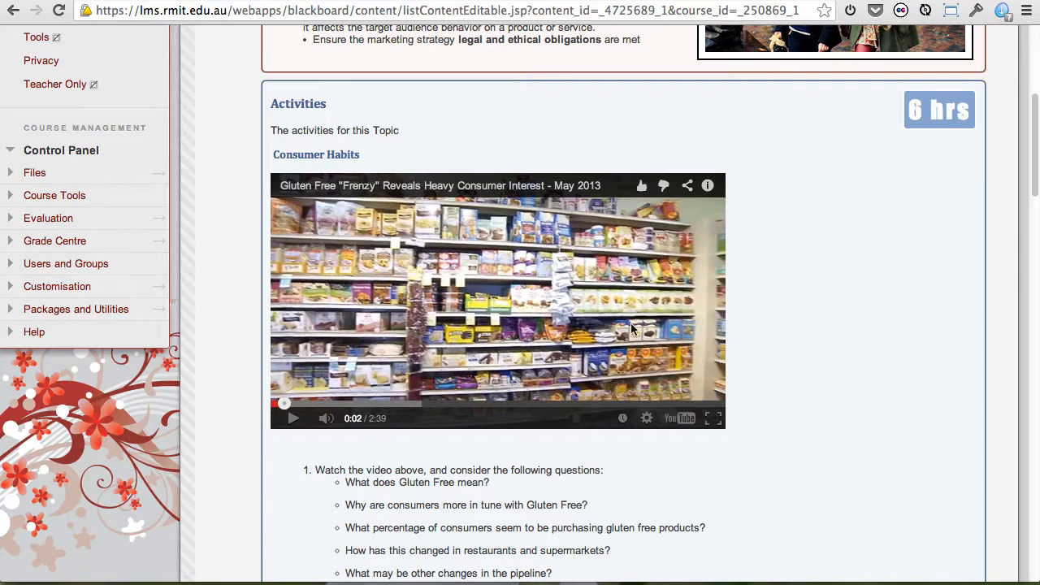
click(294, 419)
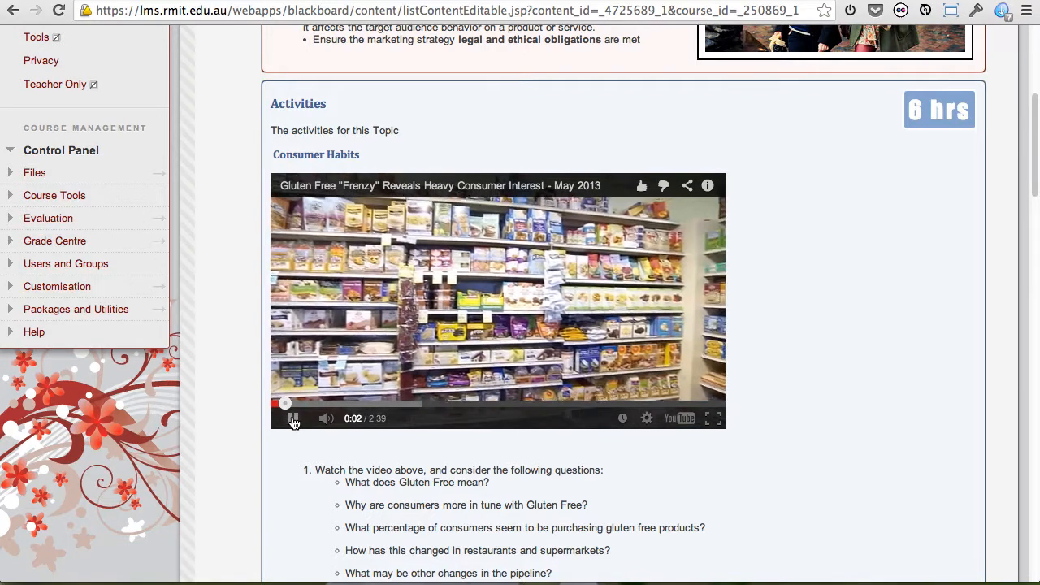
click(293, 419)
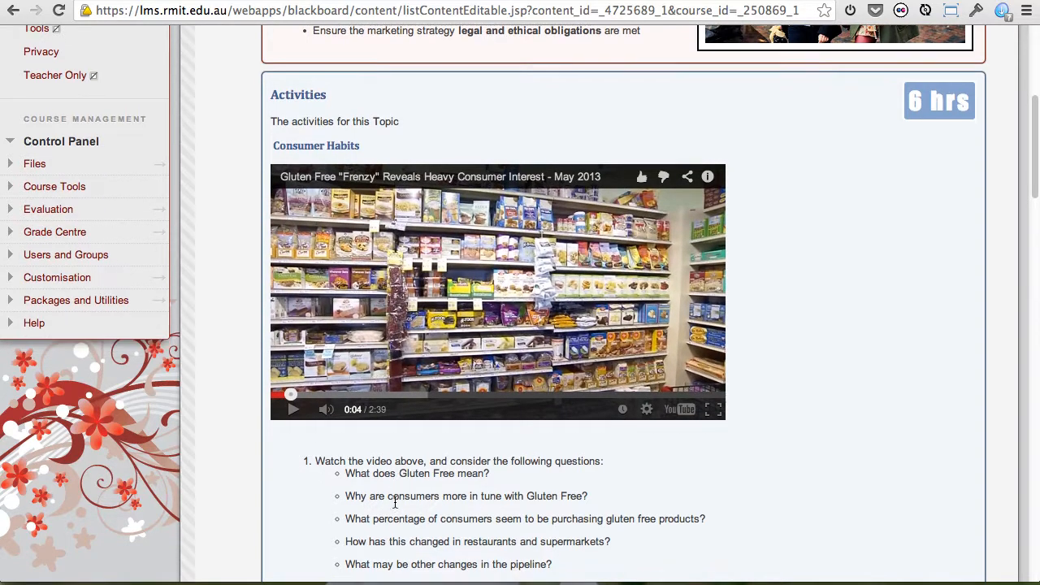
Review the Topic 4 activities and supporting resources, and preview the Nokia Angry Birds Playground video.
scroll(396, 502, down, 1)
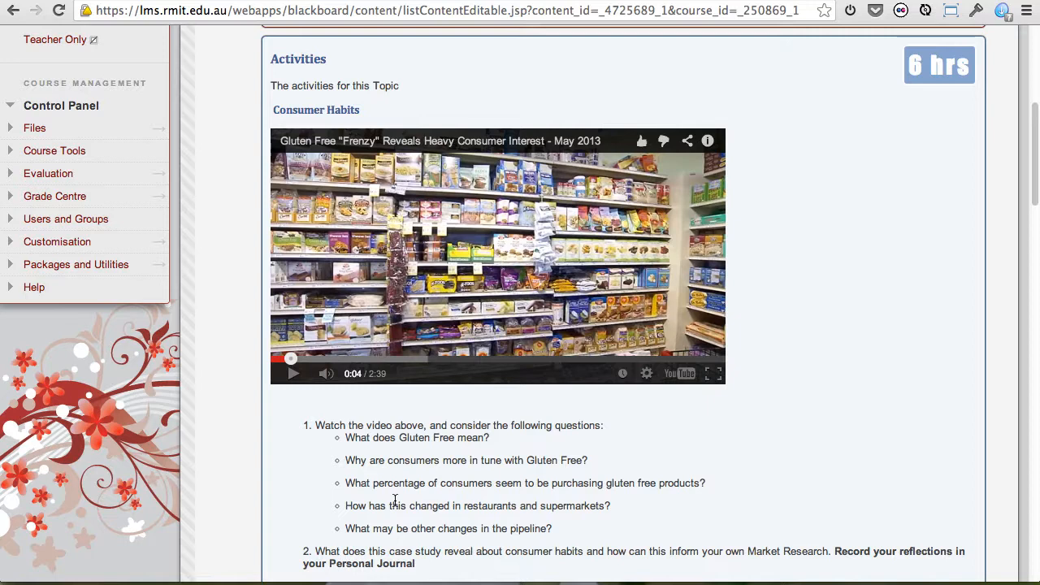
scroll(441, 495, down, 10)
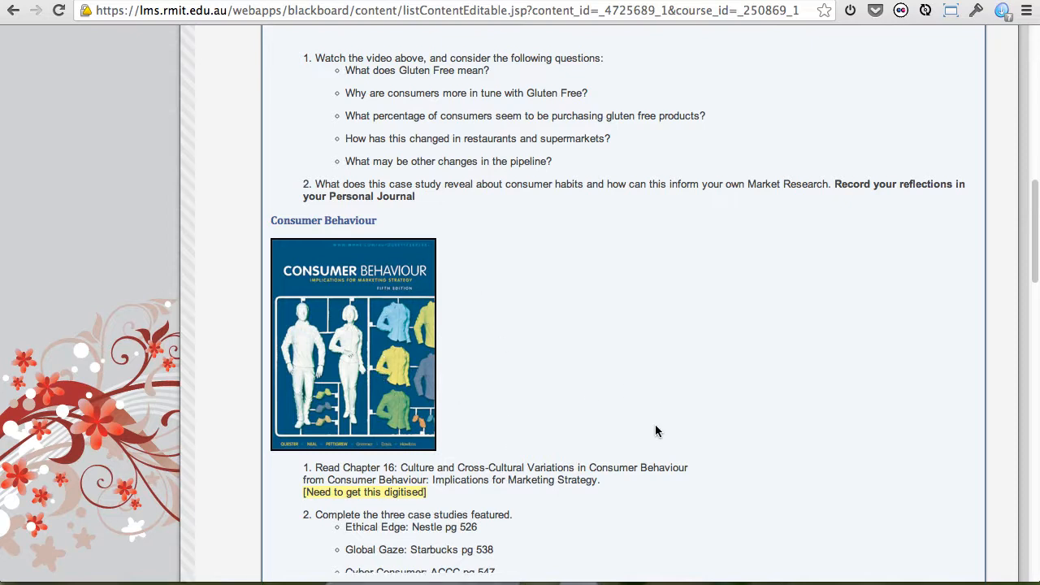
scroll(657, 430, down, 3)
scroll(657, 431, down, 12)
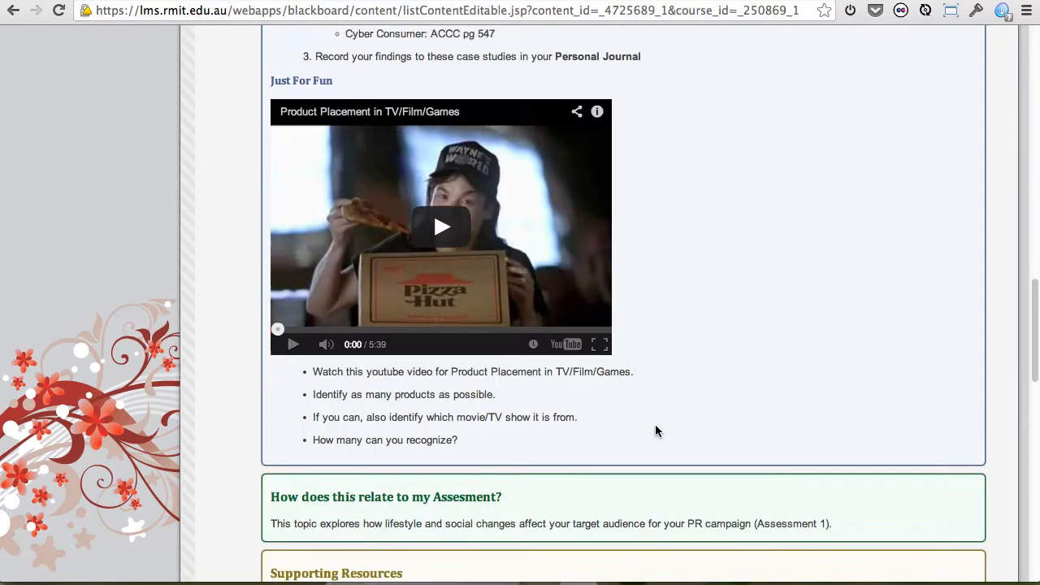
scroll(657, 430, down, 4)
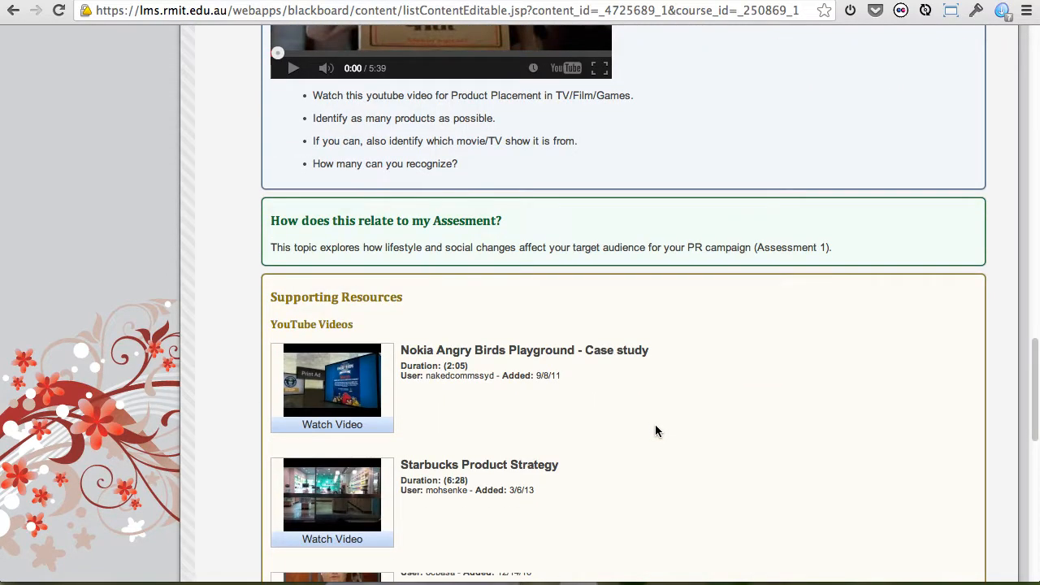
scroll(657, 431, down, 3)
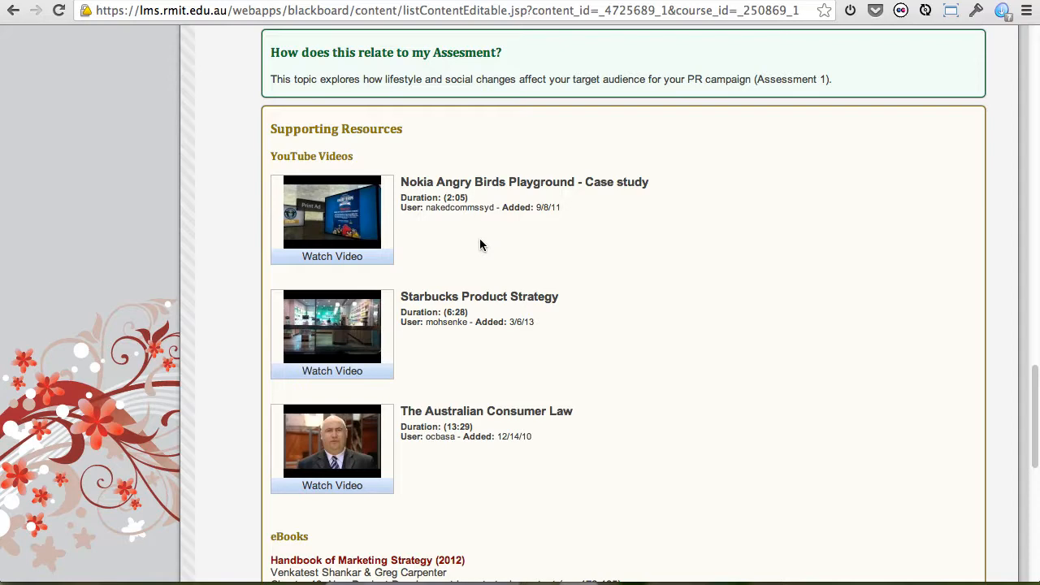
click(352, 257)
click(681, 143)
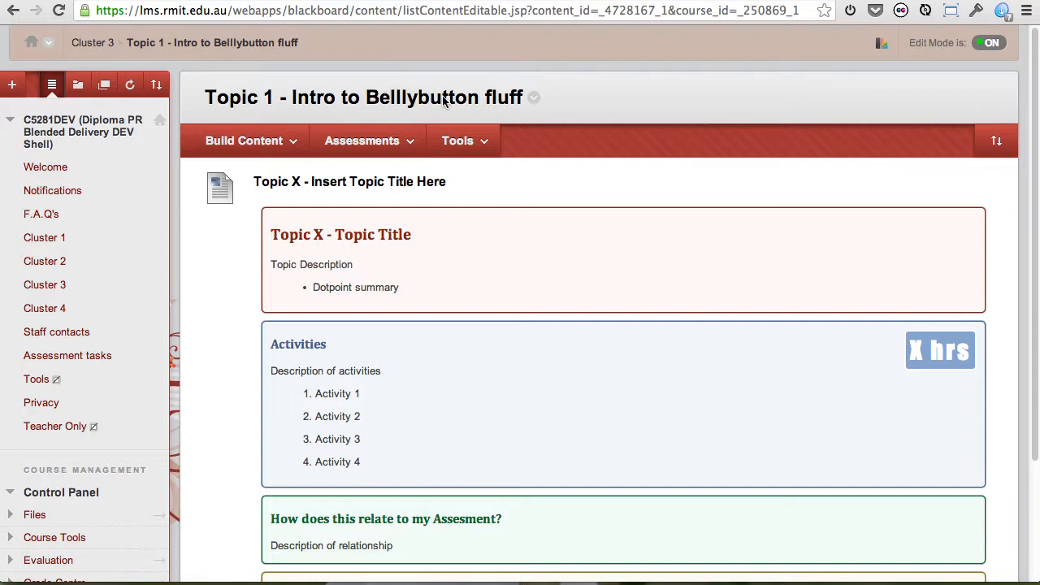
Open the "Topic X - Insert Topic Title Here" item in Topic 1 for editing.
click(459, 140)
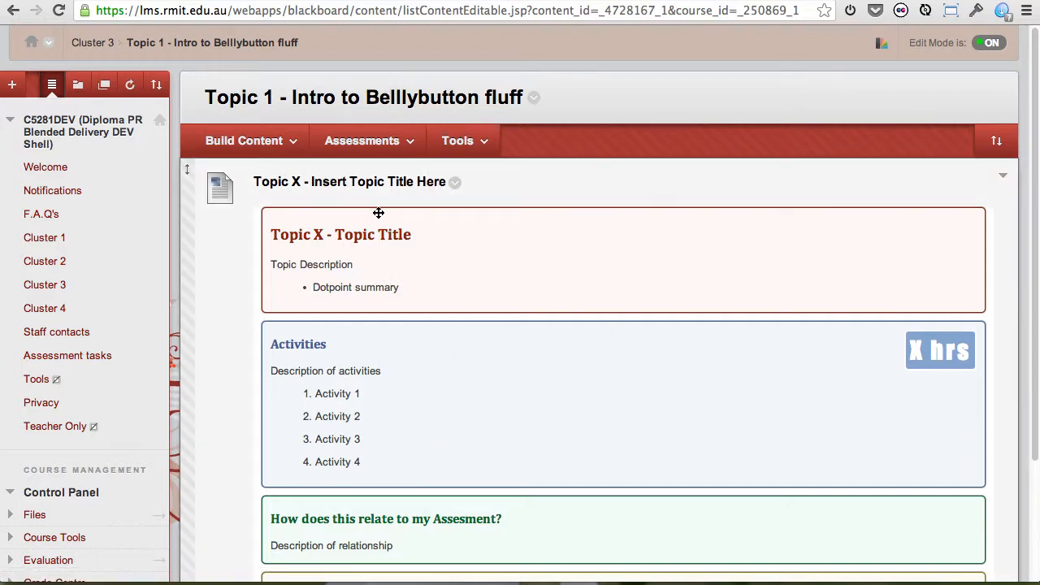
click(457, 186)
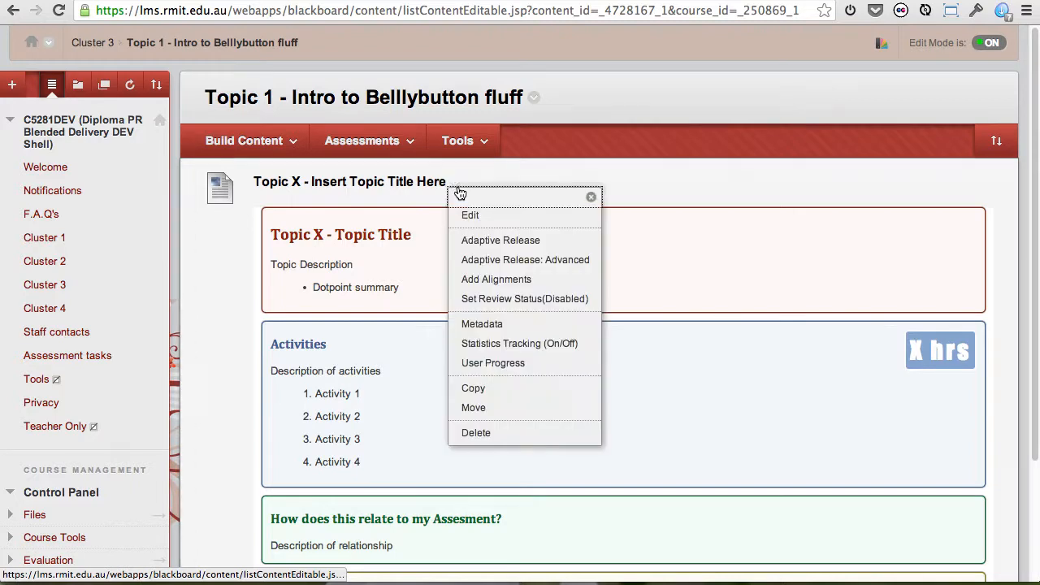
click(476, 217)
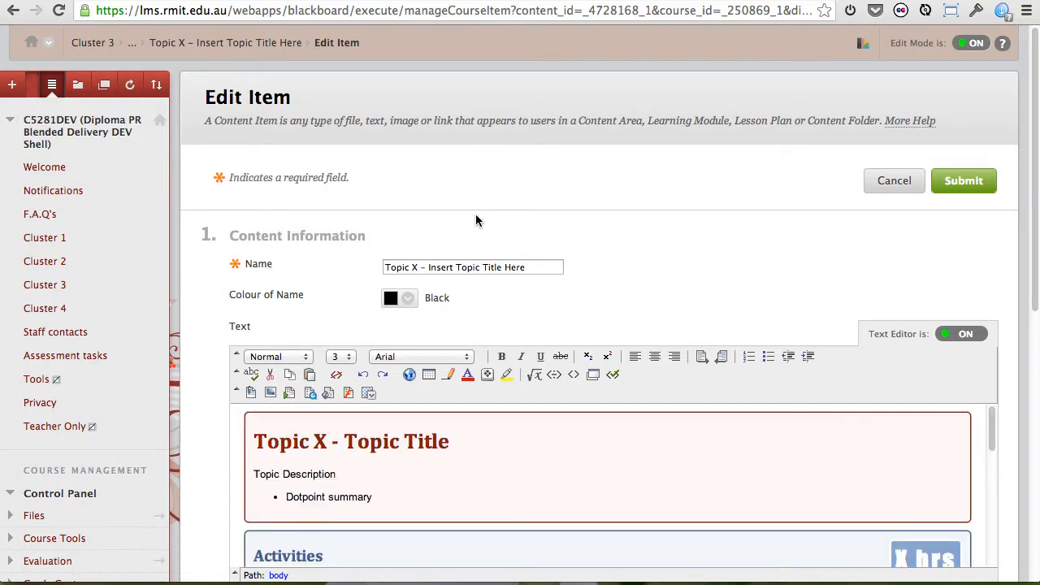
Attach the image DSC05707.jpg from the computer at the start of the "Topic X - Topic Title" heading.
click(255, 439)
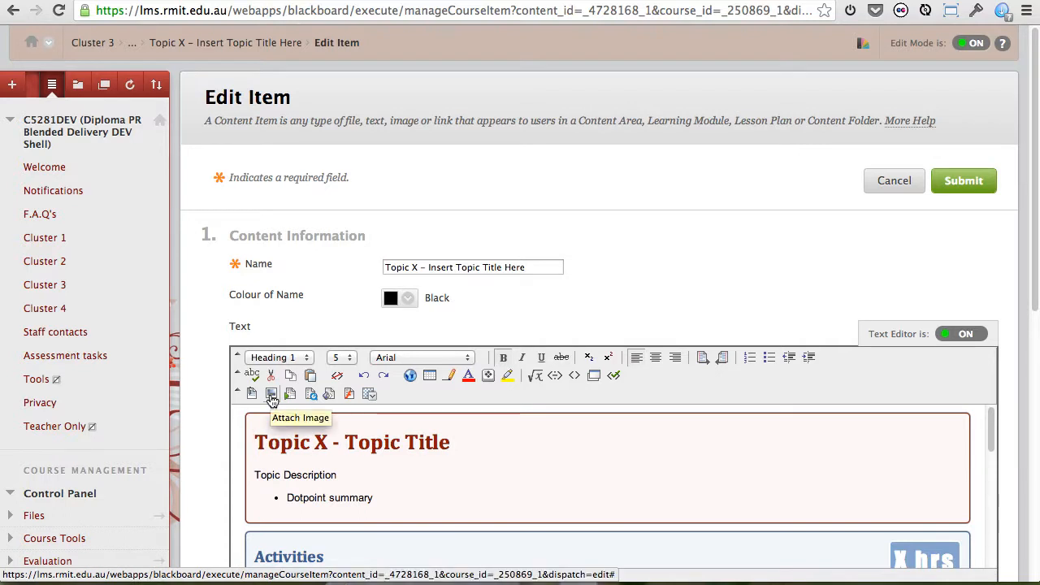
click(271, 395)
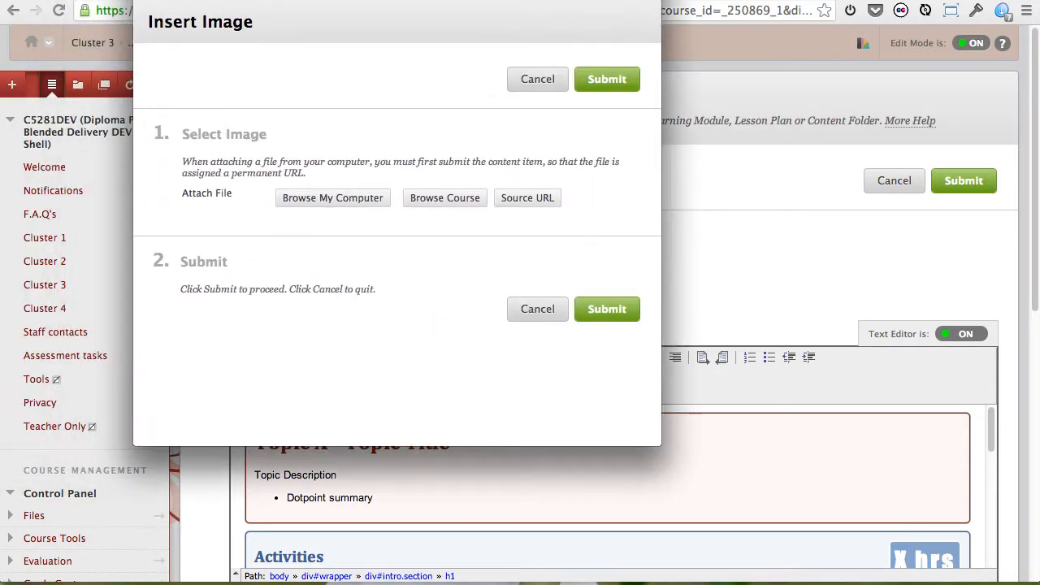
click(350, 199)
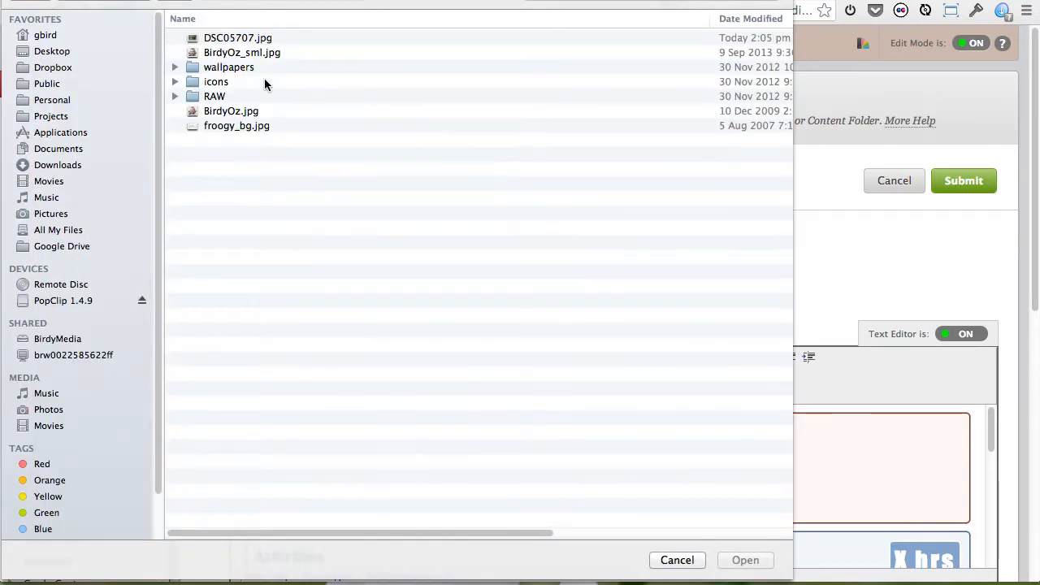
click(234, 40)
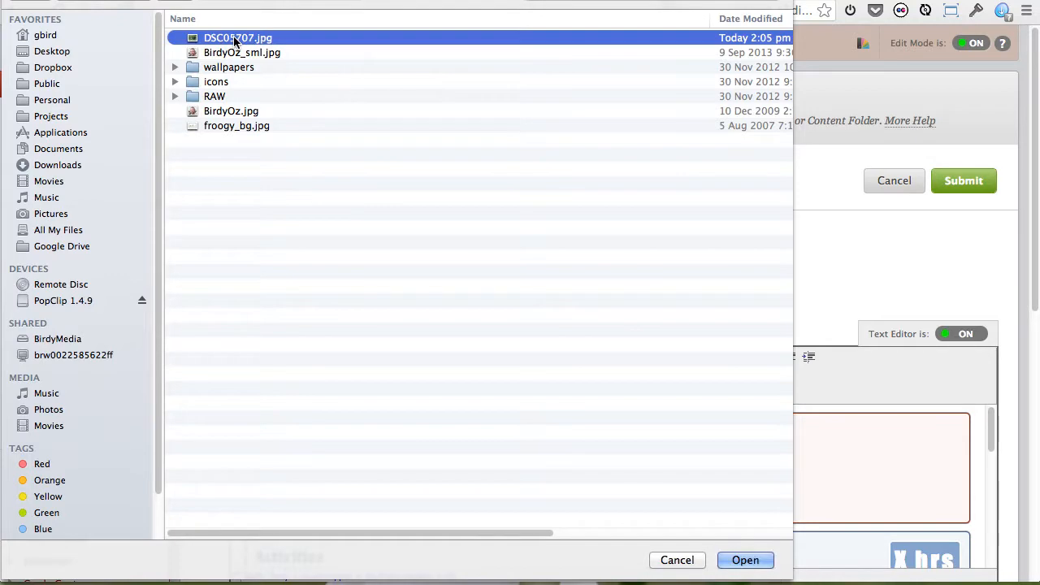
click(748, 561)
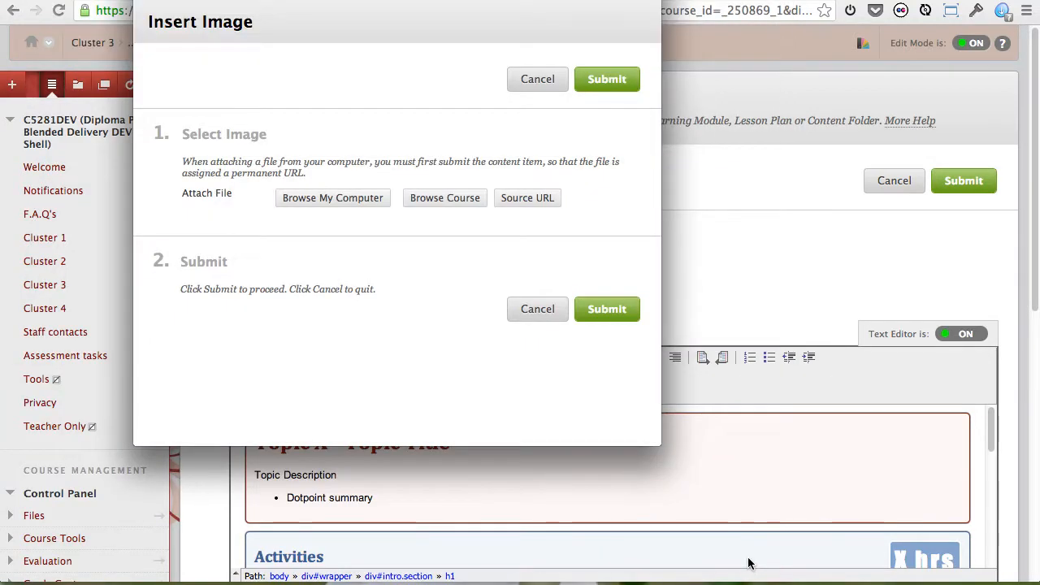
Set the attached image's border to 2 and insert it into the item's text.
scroll(476, 352, down, 3)
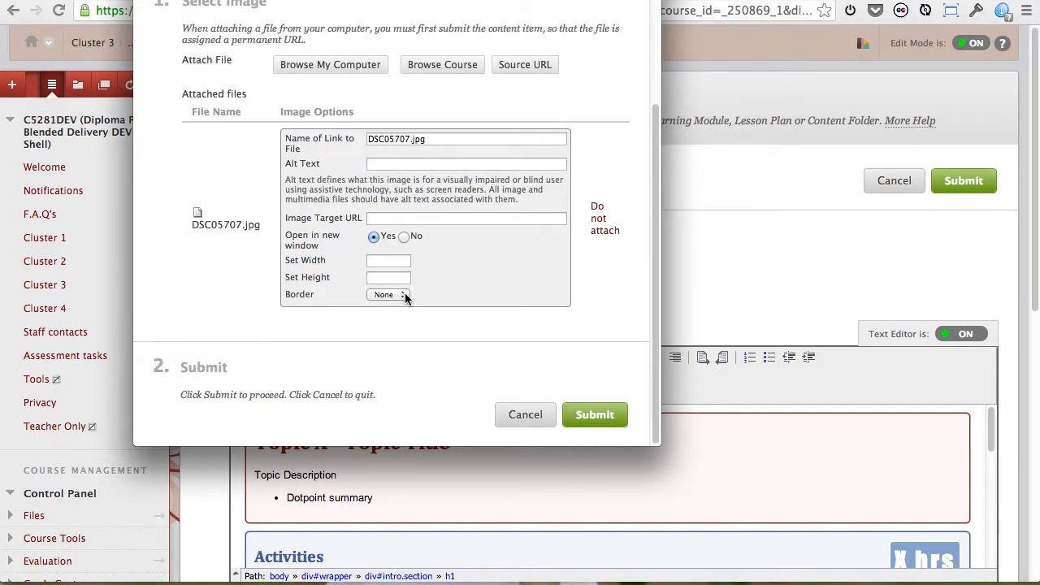
click(404, 296)
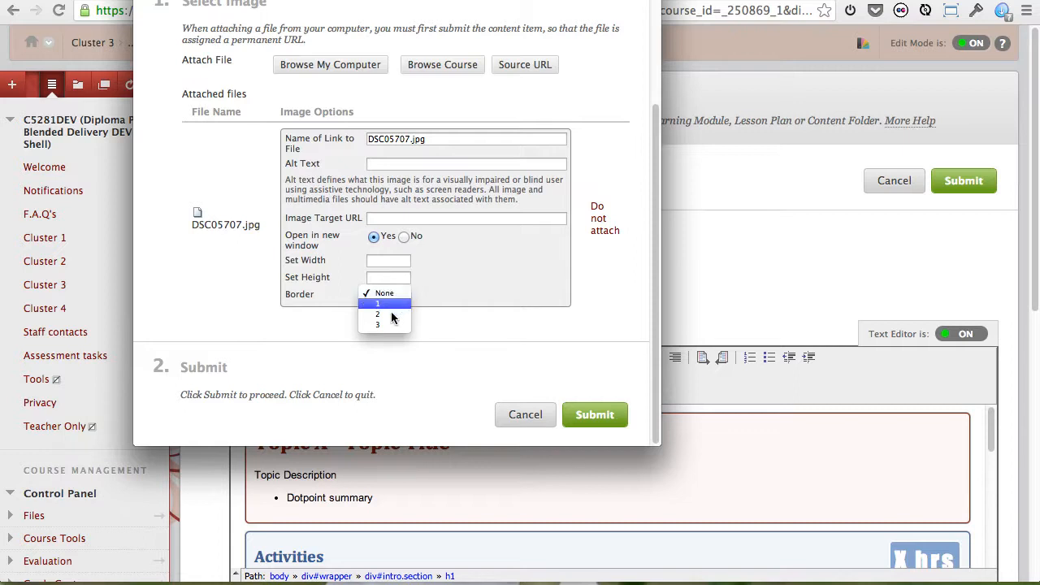
click(391, 314)
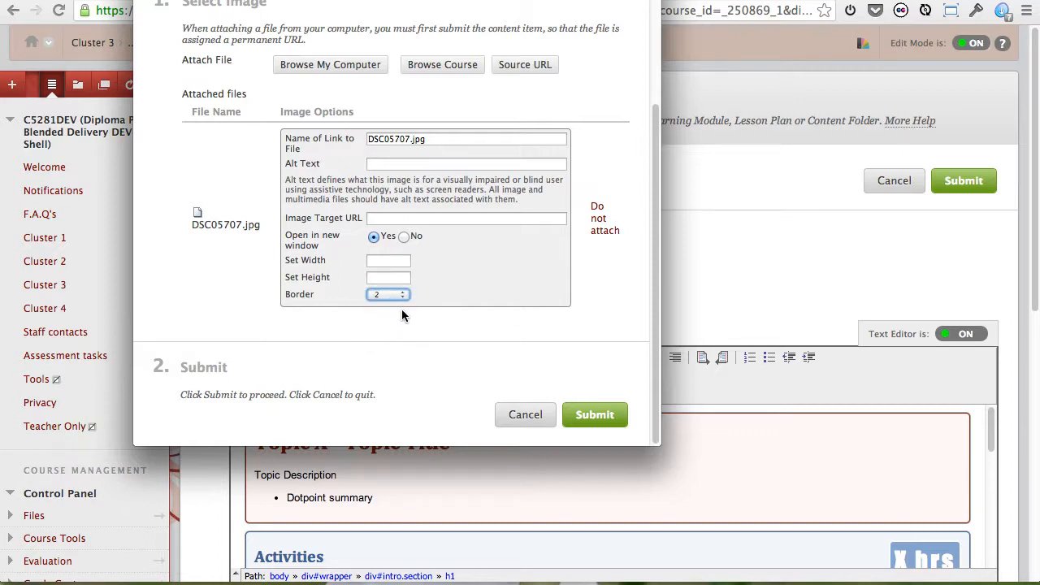
click(600, 416)
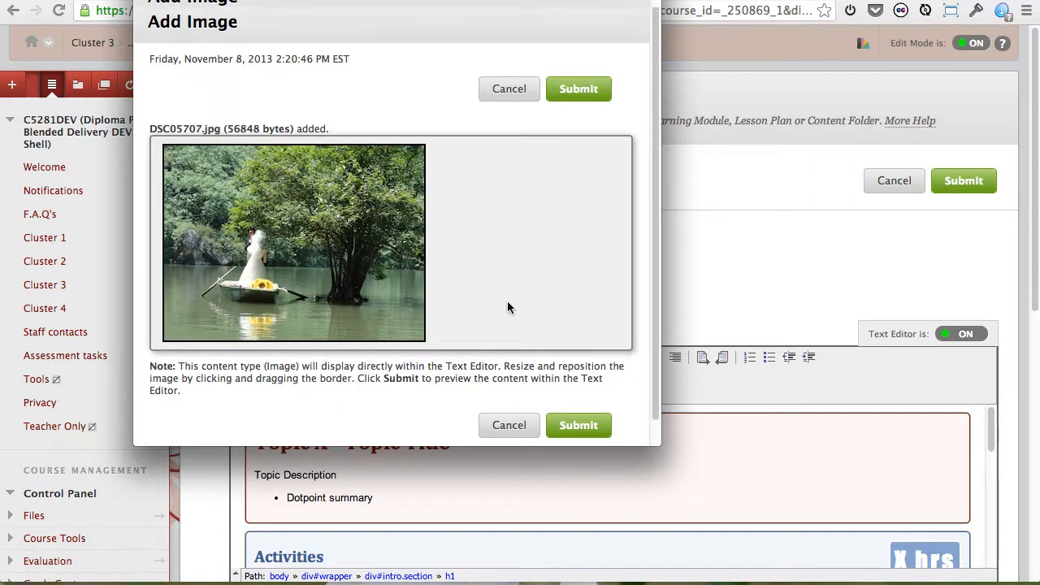
click(570, 59)
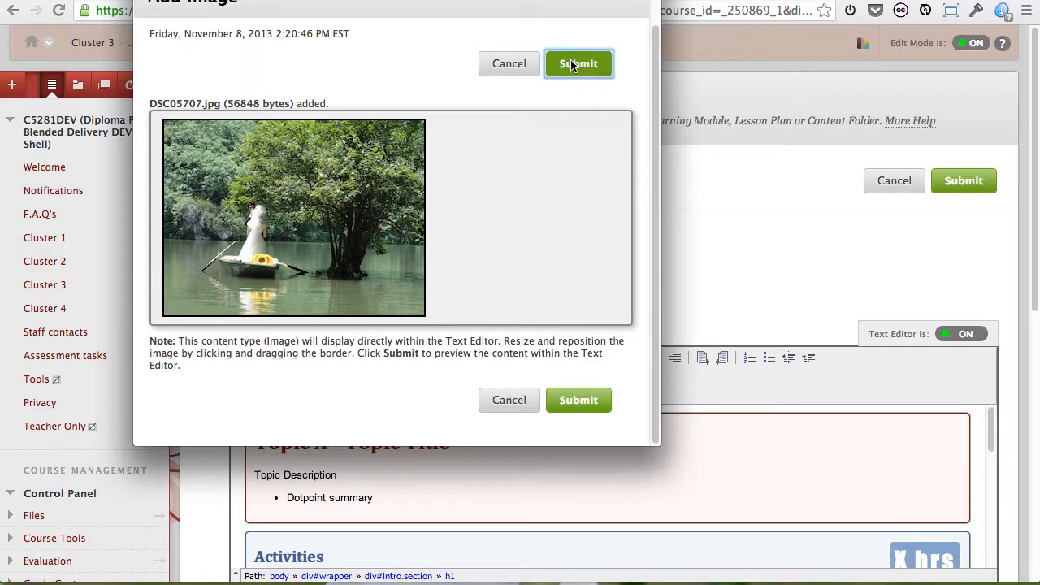
Add an empty line below the Activities heading, above the description of activities.
scroll(678, 277, down, 1)
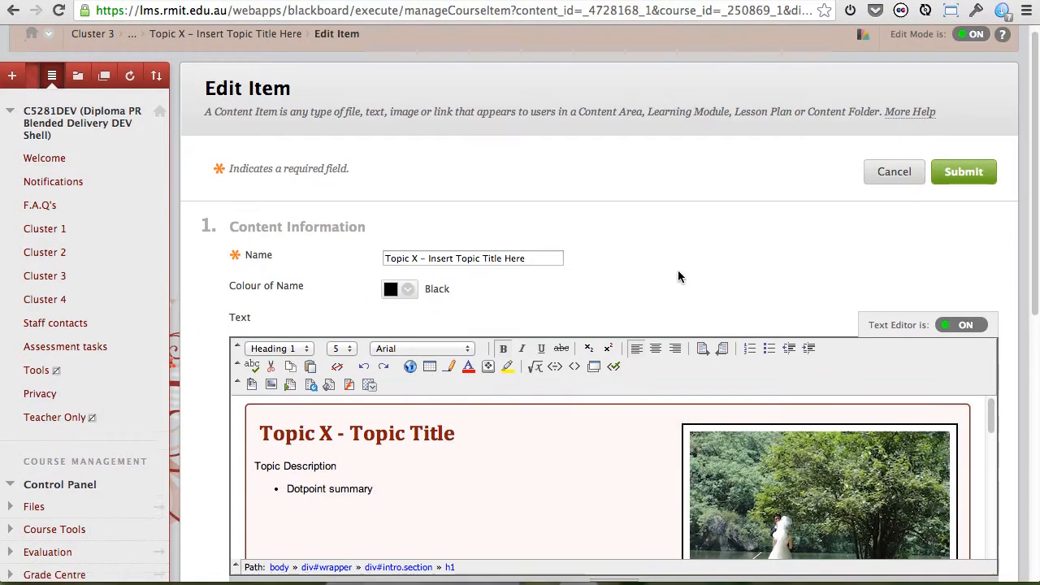
scroll(678, 272, down, 1)
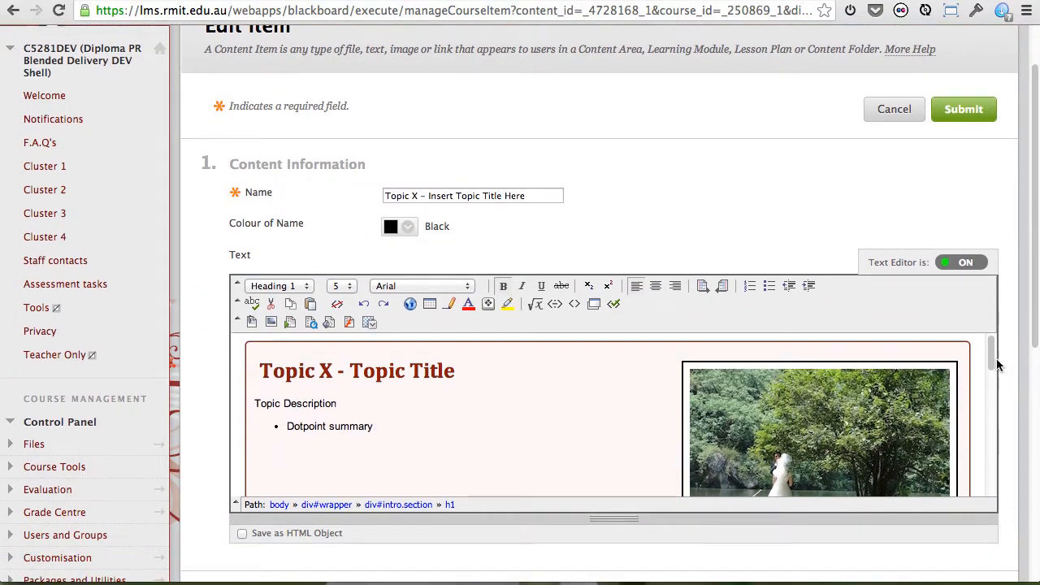
mouse_move(992, 364)
mouse_down()
mouse_move(994, 382)
mouse_move(993, 345)
mouse_up()
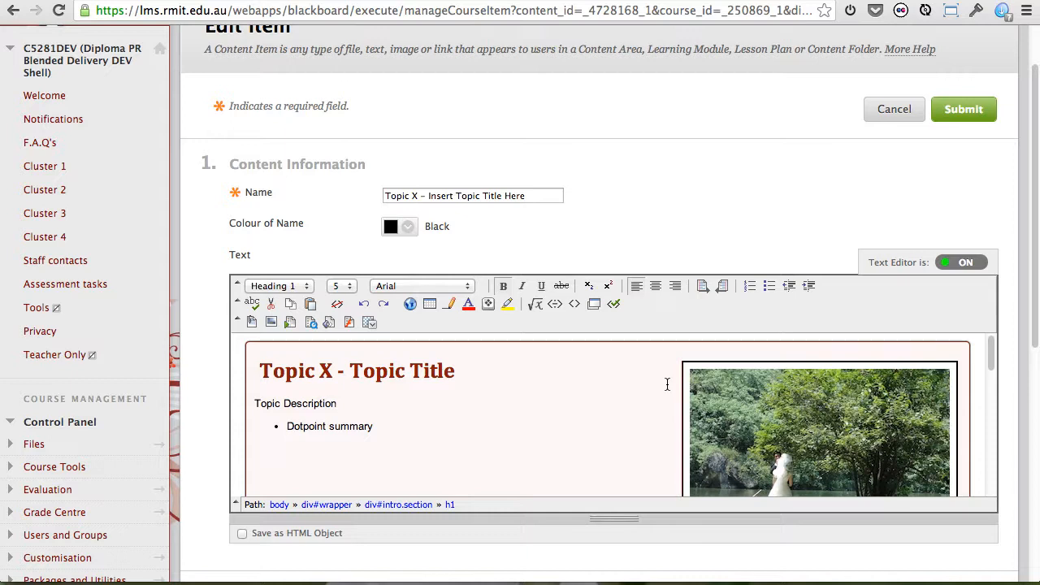
scroll(667, 385, down, 1)
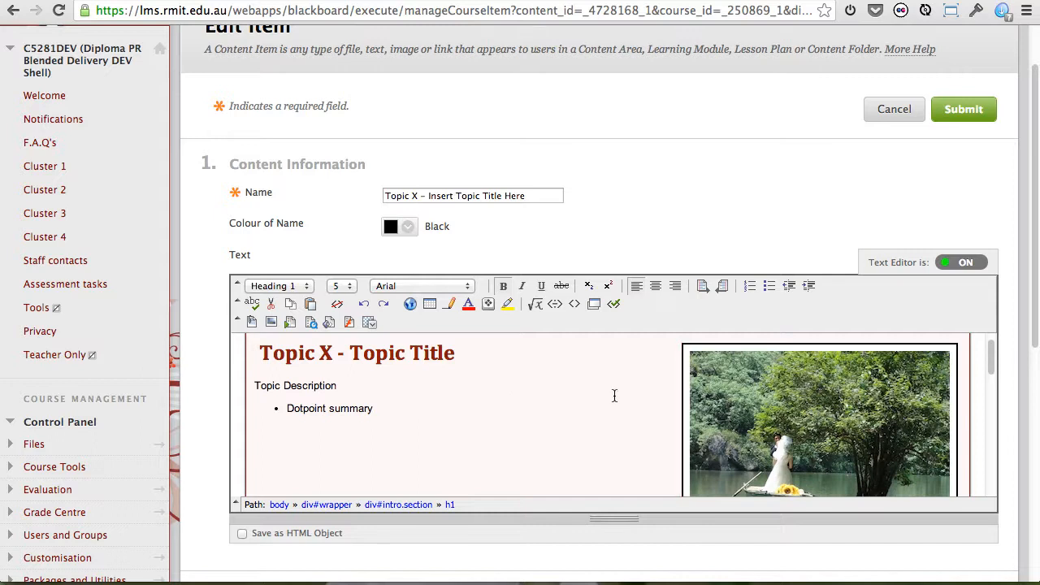
scroll(615, 396, down, 5)
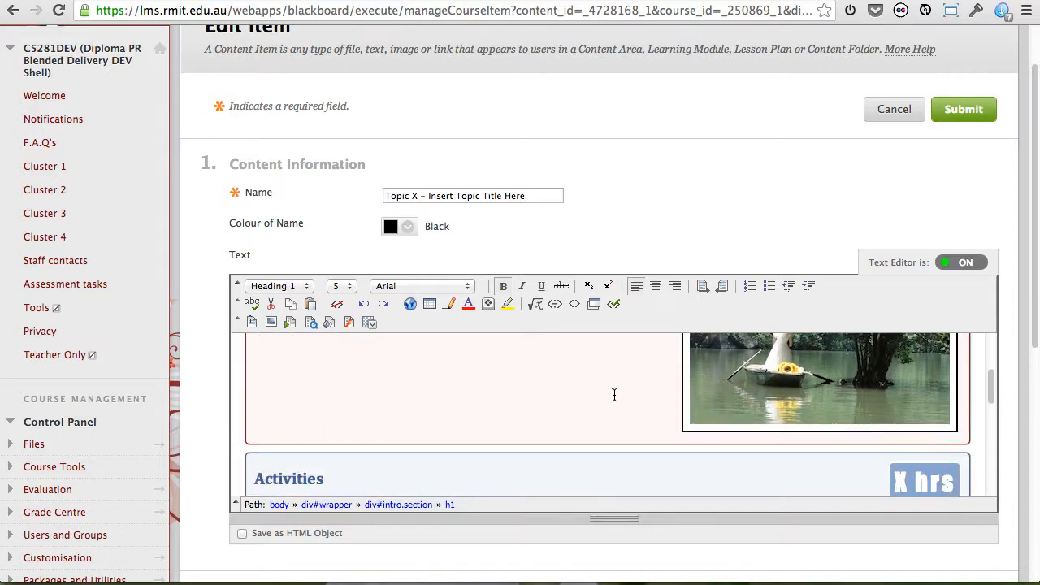
scroll(614, 395, down, 2)
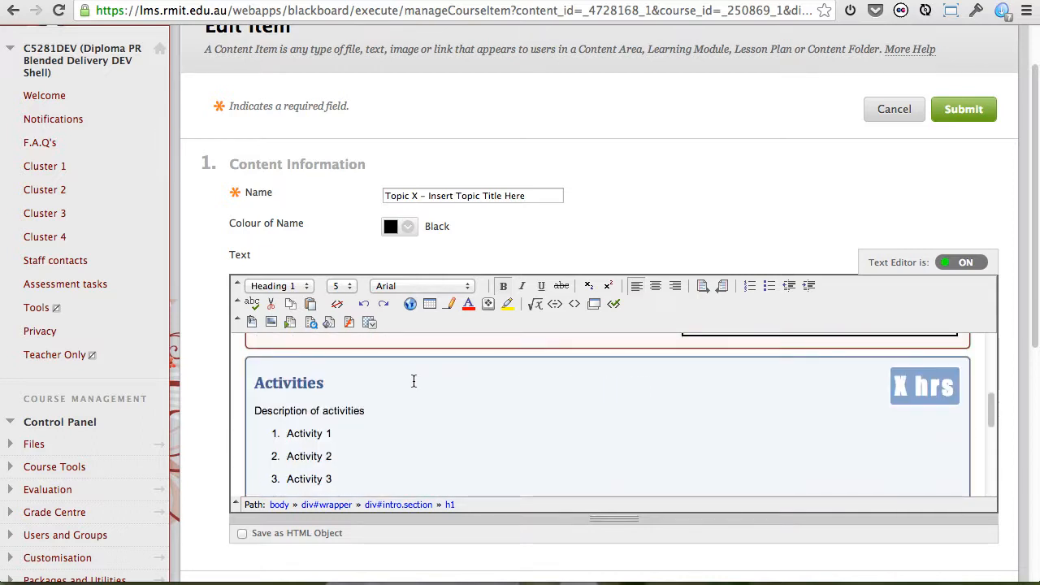
click(340, 387)
key(Return)
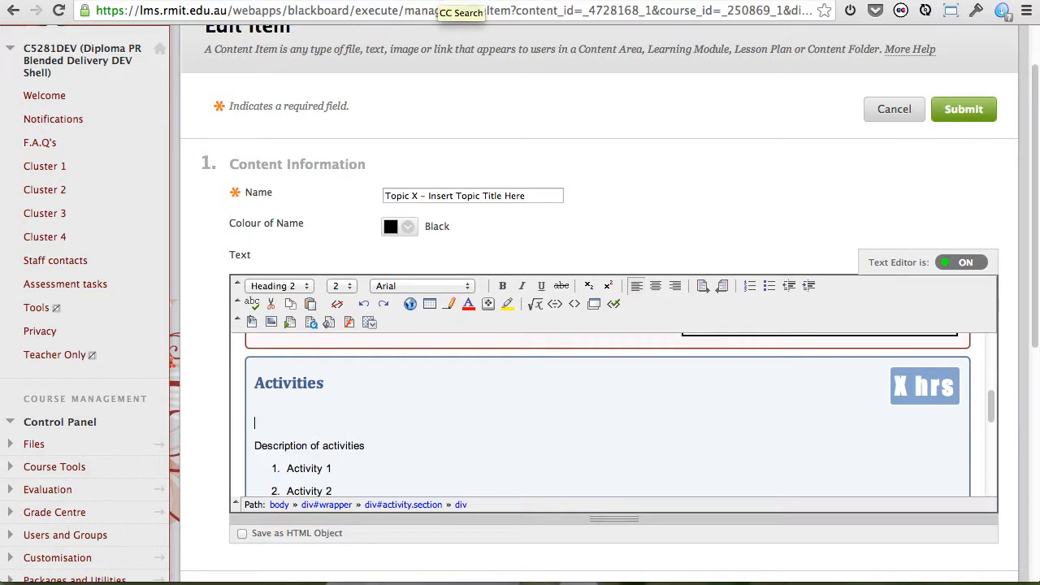
Switch to CC Search and search Flickr for Creative Commons images of "flinders st station".
click(439, 2)
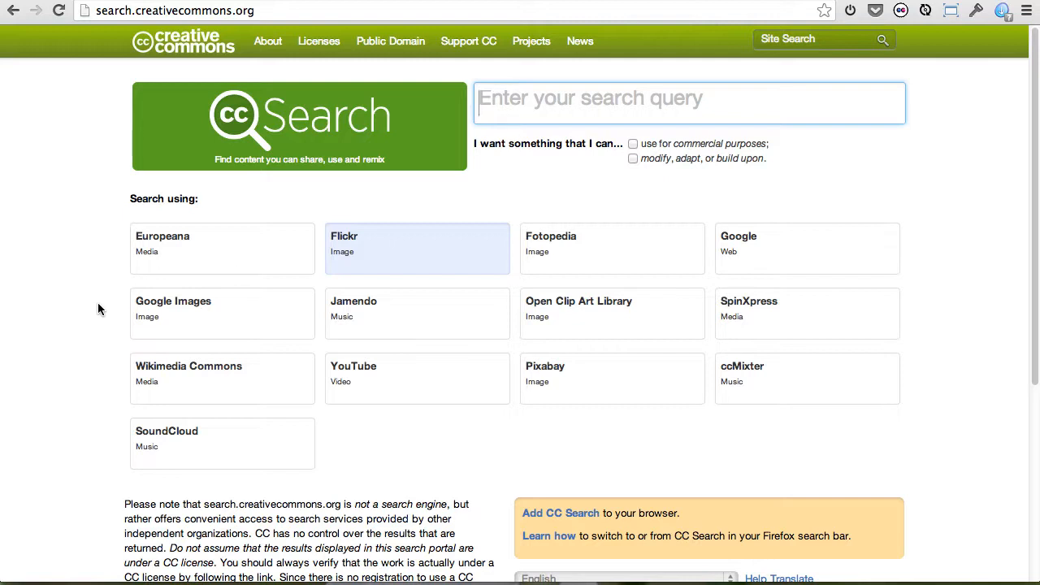
click(524, 101)
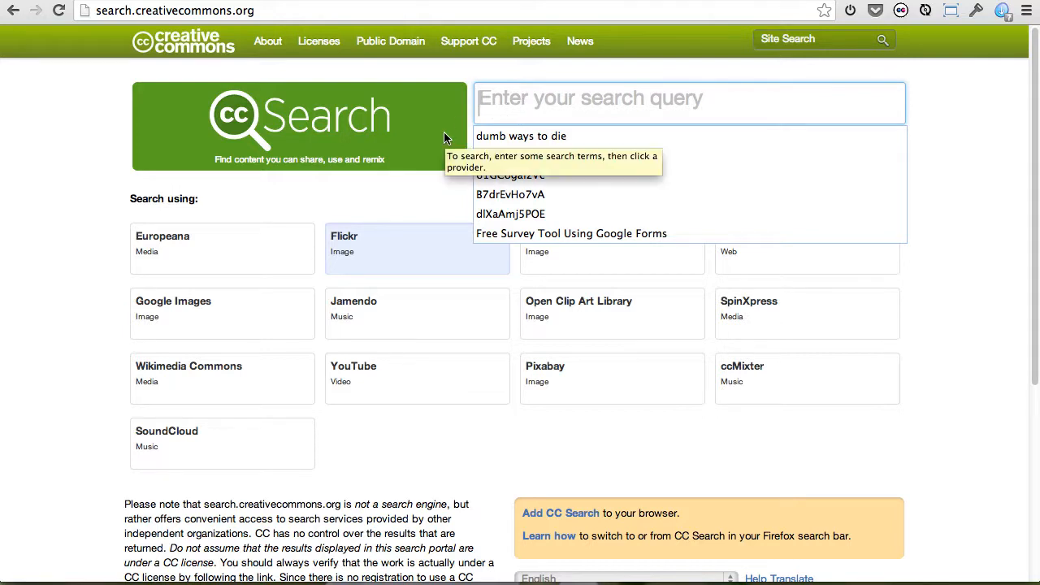
text(fl)
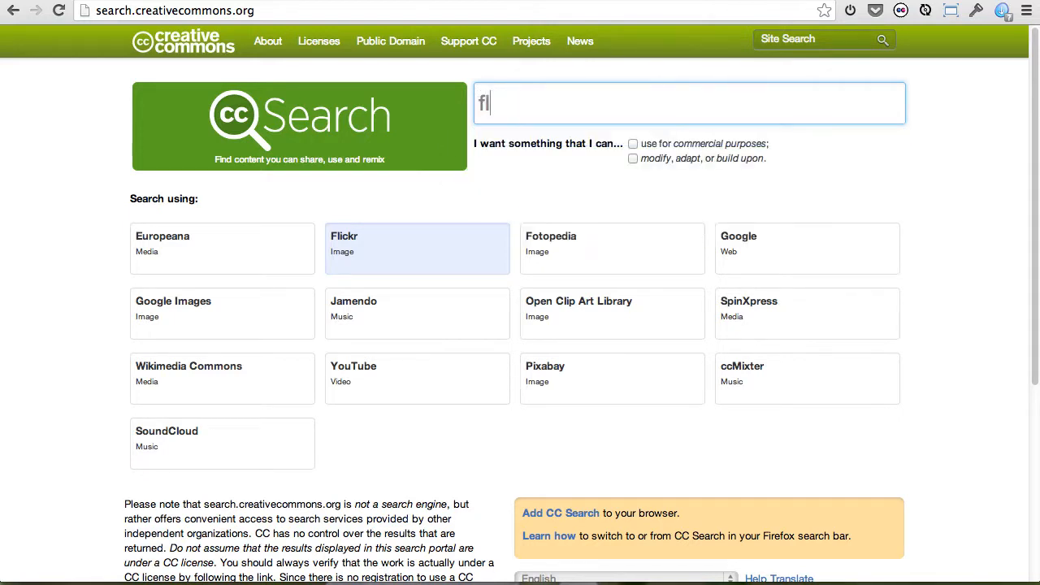
text(inders st)
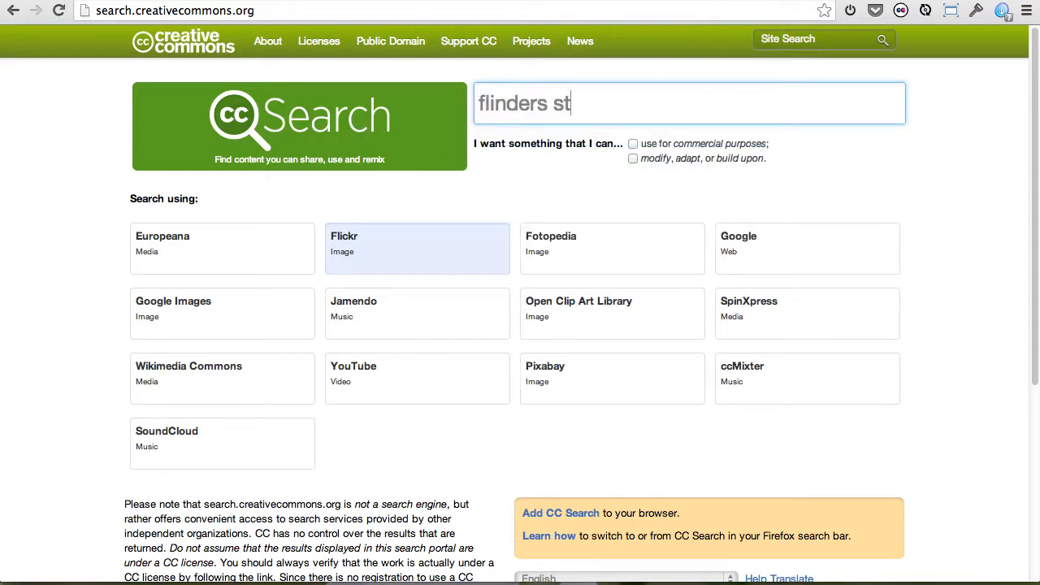
text( station)
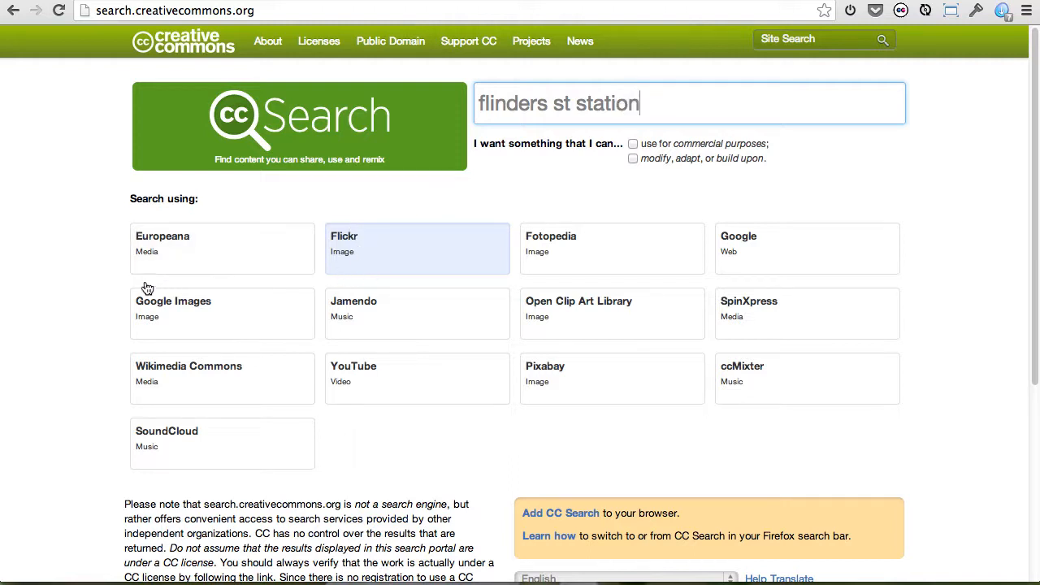
click(360, 253)
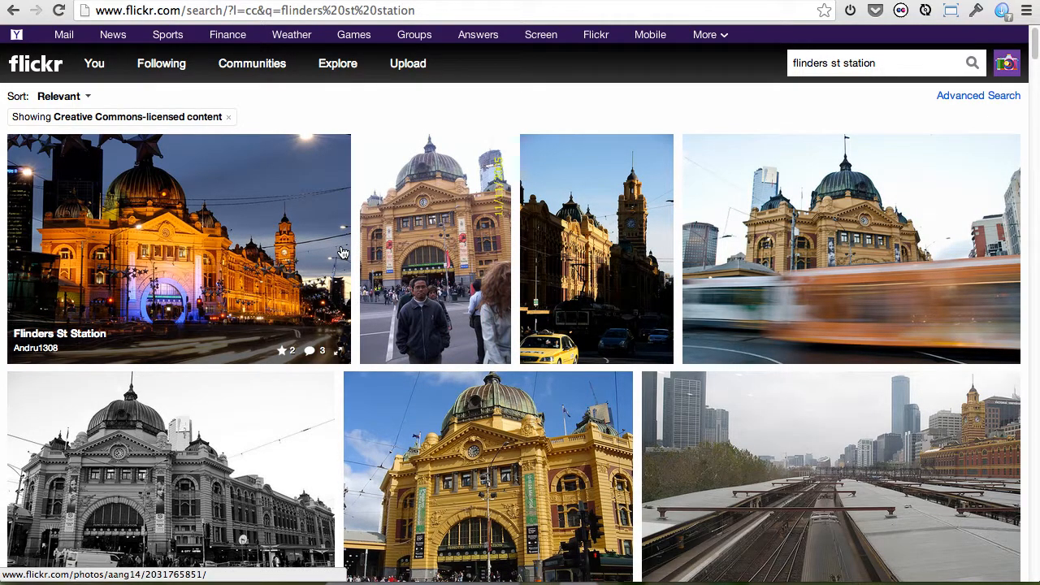
Open the night photo titled "Flinders St Station" from the Flickr results and view all its available sizes.
click(237, 246)
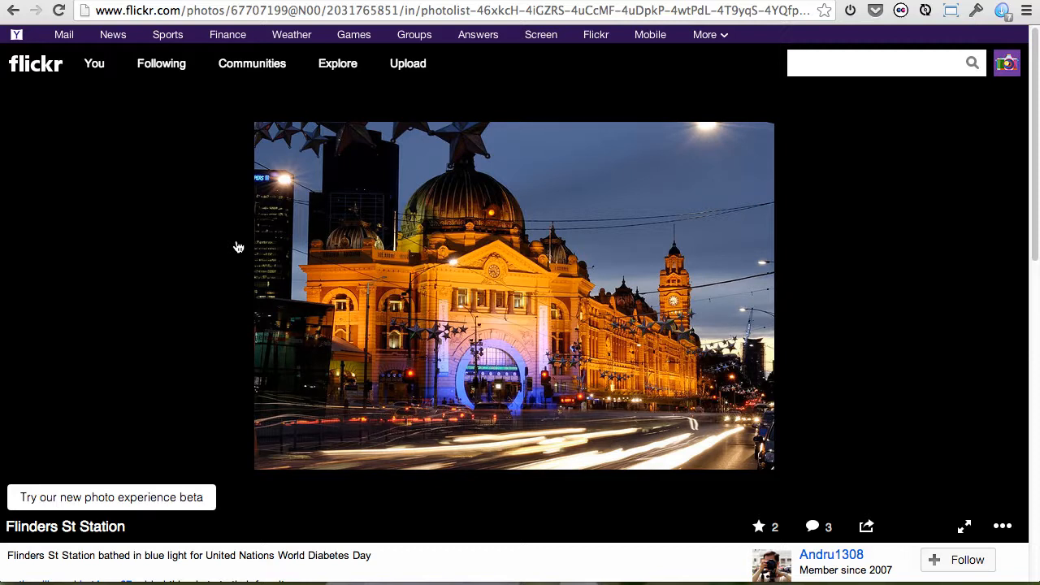
scroll(914, 411, down, 1)
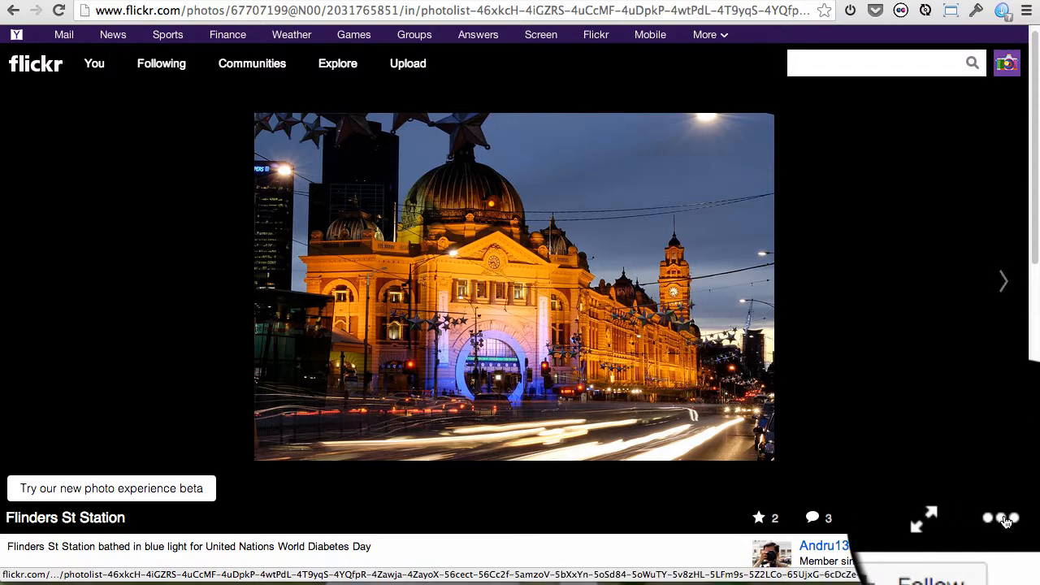
click(1006, 523)
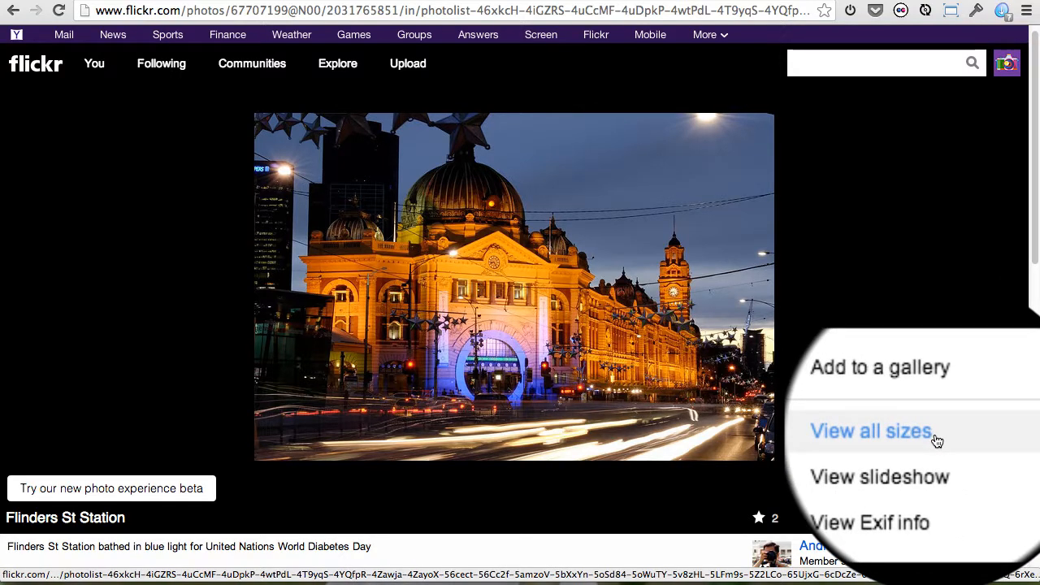
click(904, 433)
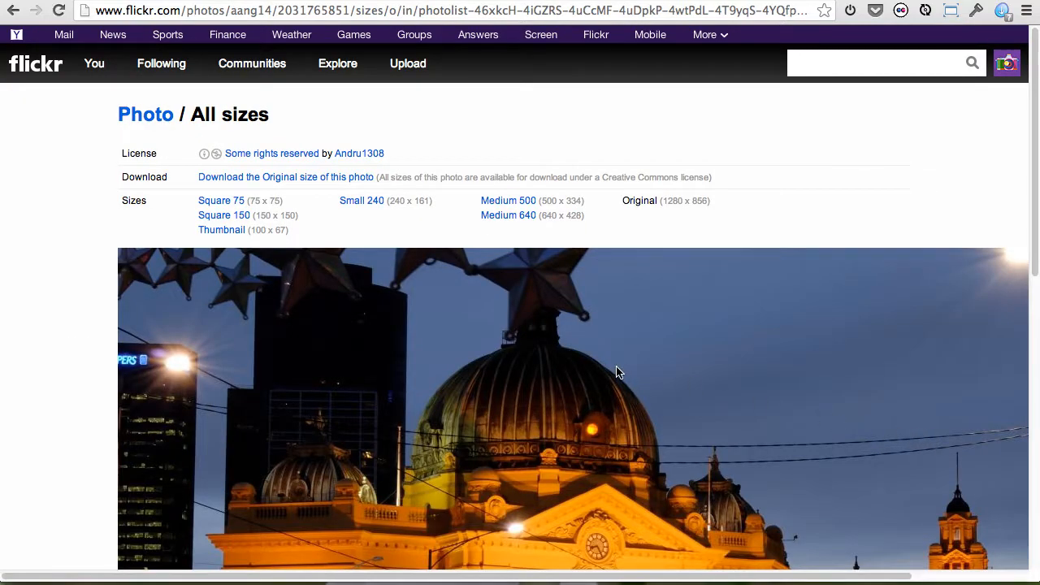
Display the photo in the Small 240 (240 x 161) size and copy its image URL.
scroll(617, 372, down, 5)
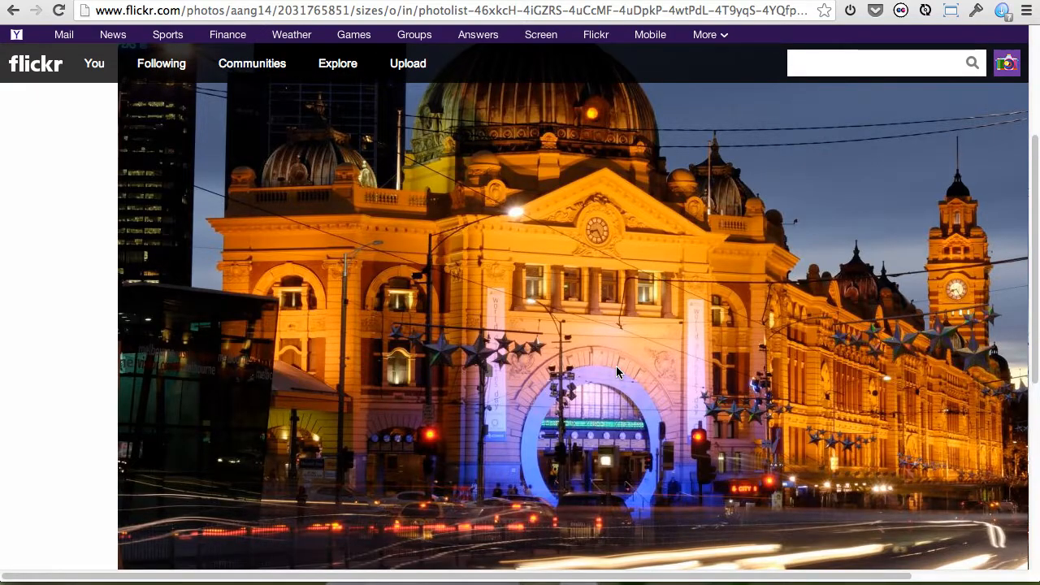
scroll(617, 372, up, 5)
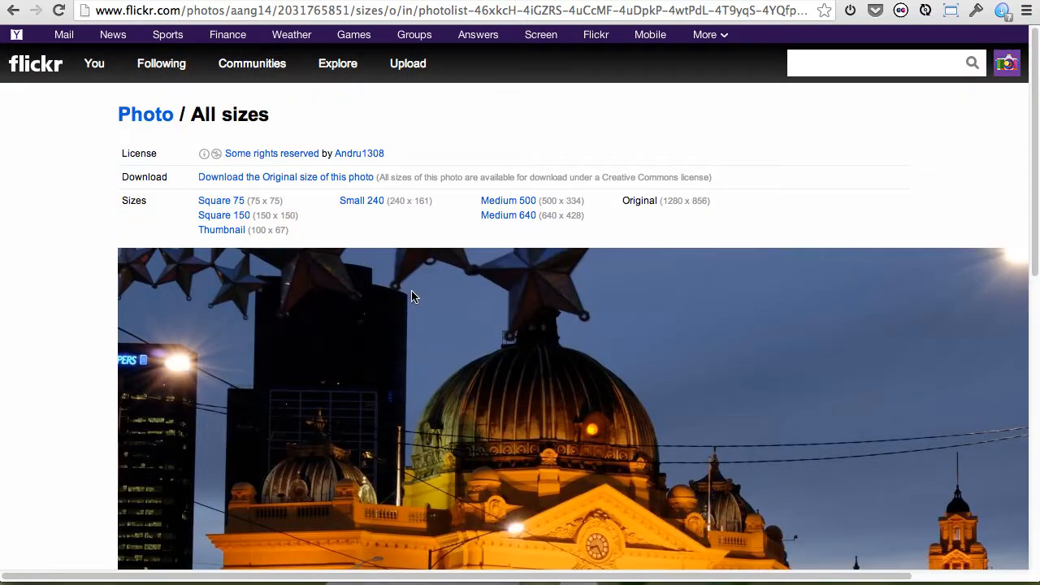
click(358, 201)
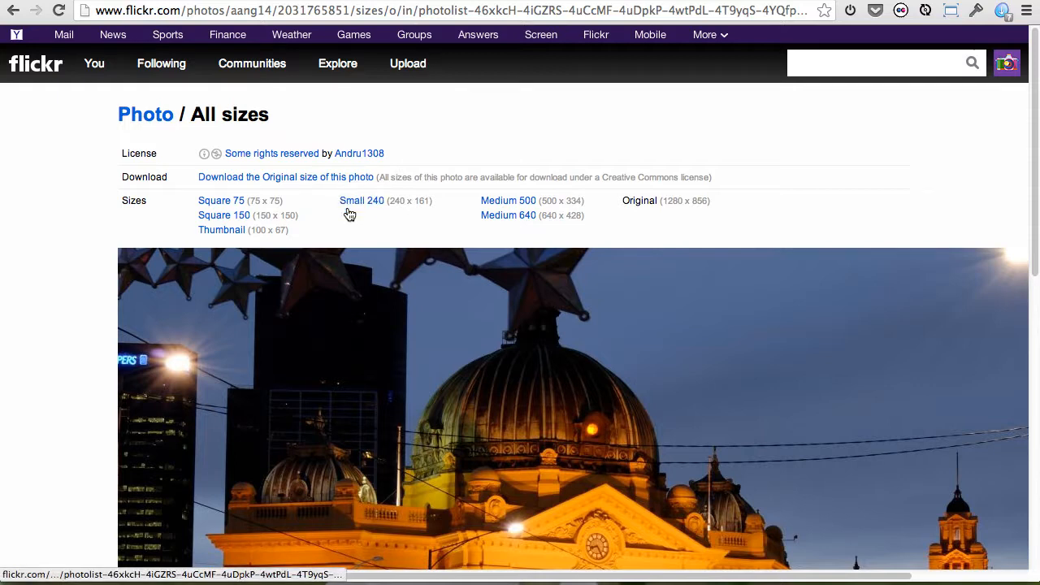
right_click(352, 204)
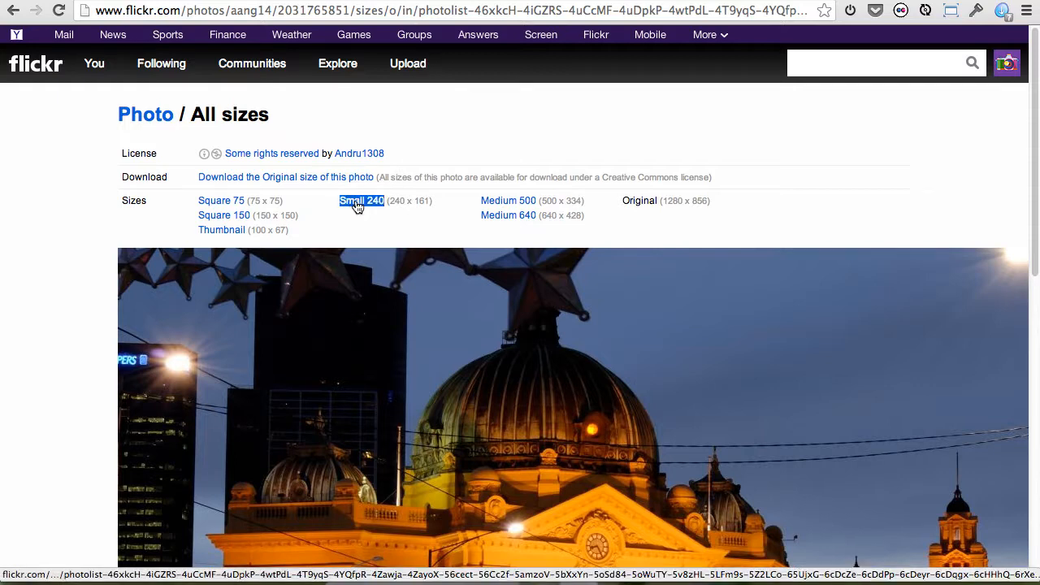
click(356, 203)
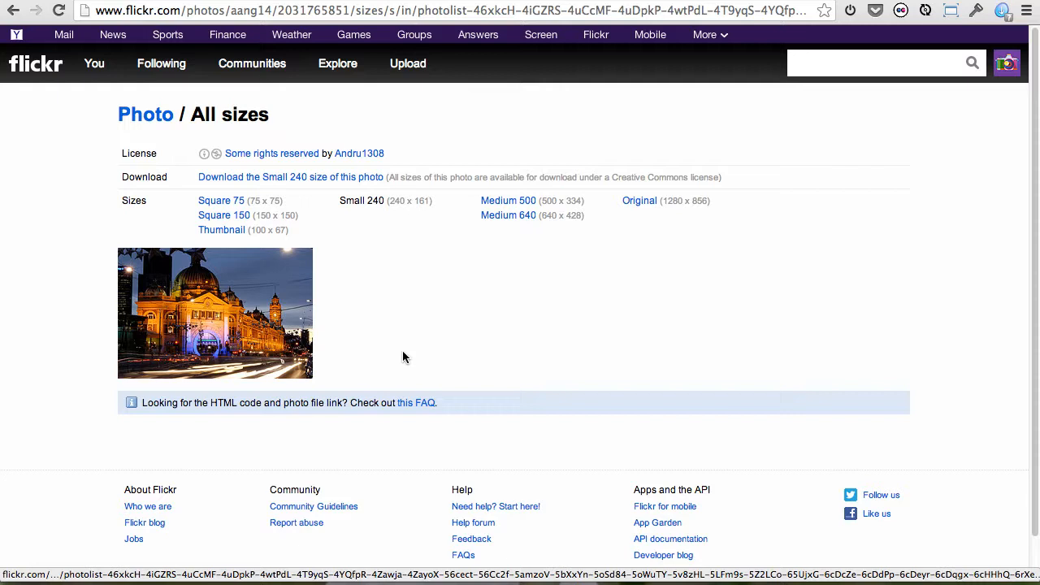
right_click(239, 297)
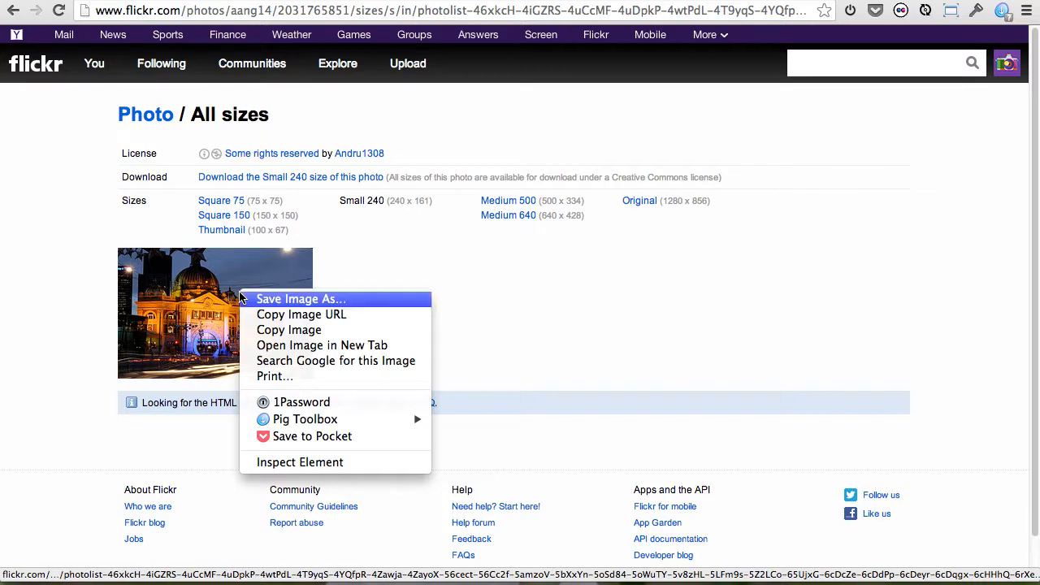
click(275, 319)
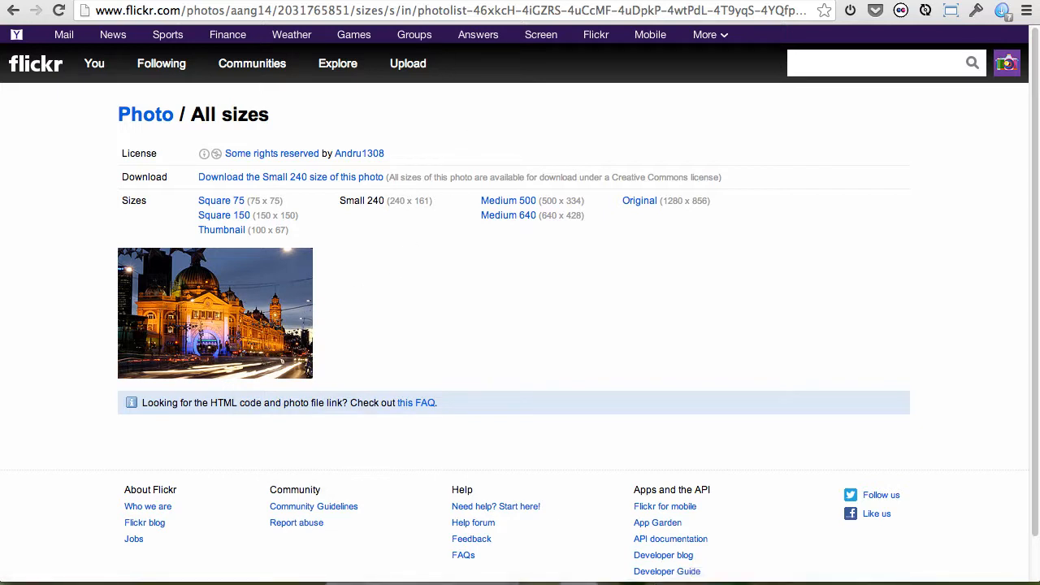
Return to the Blackboard item and attach the copied Flickr photo by its source URL on the empty line below the Activities heading.
key(ctrl+shift+Tab)
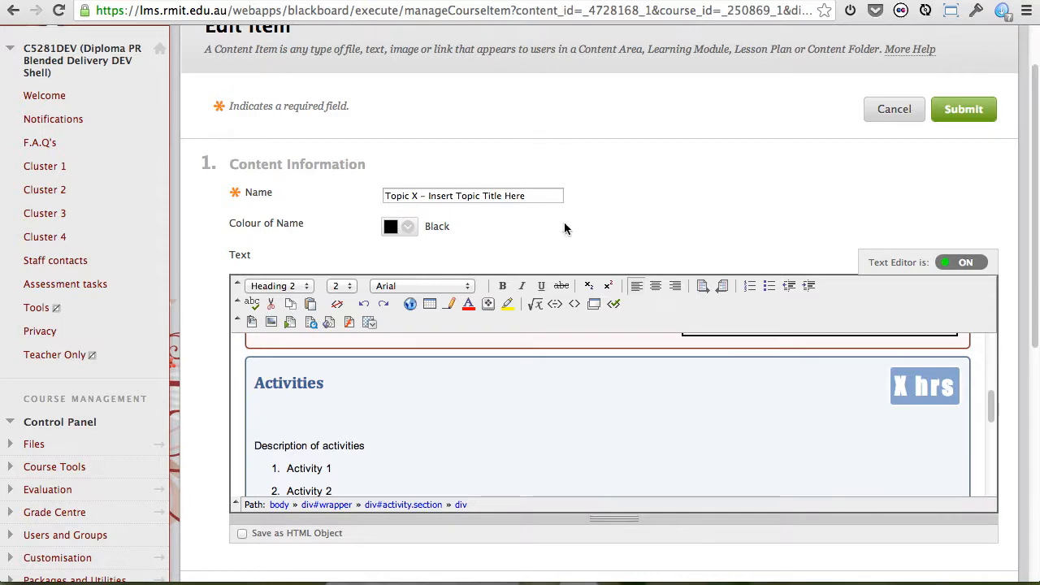
click(271, 324)
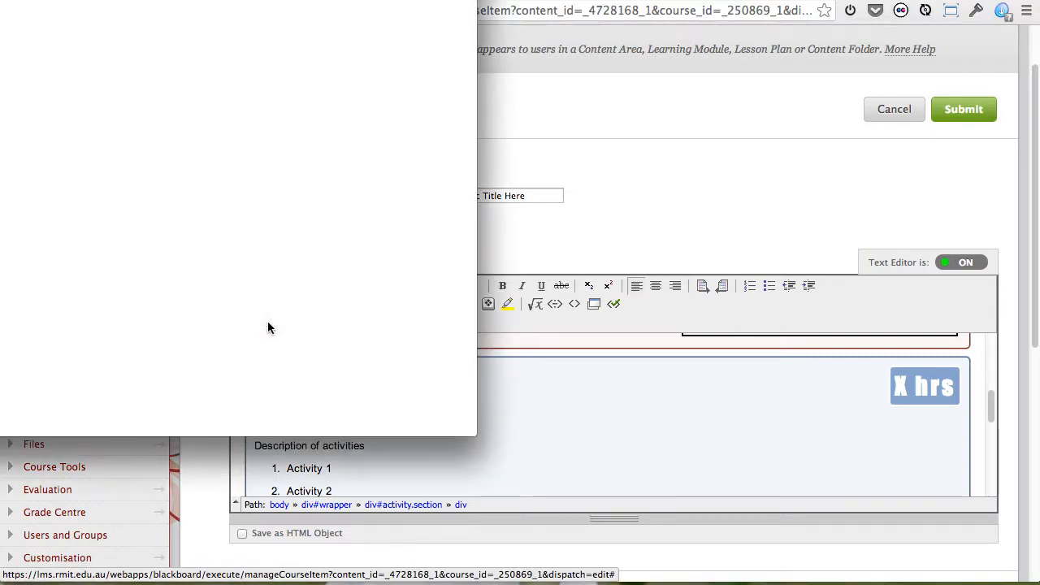
drag(258, 0, 383, 0)
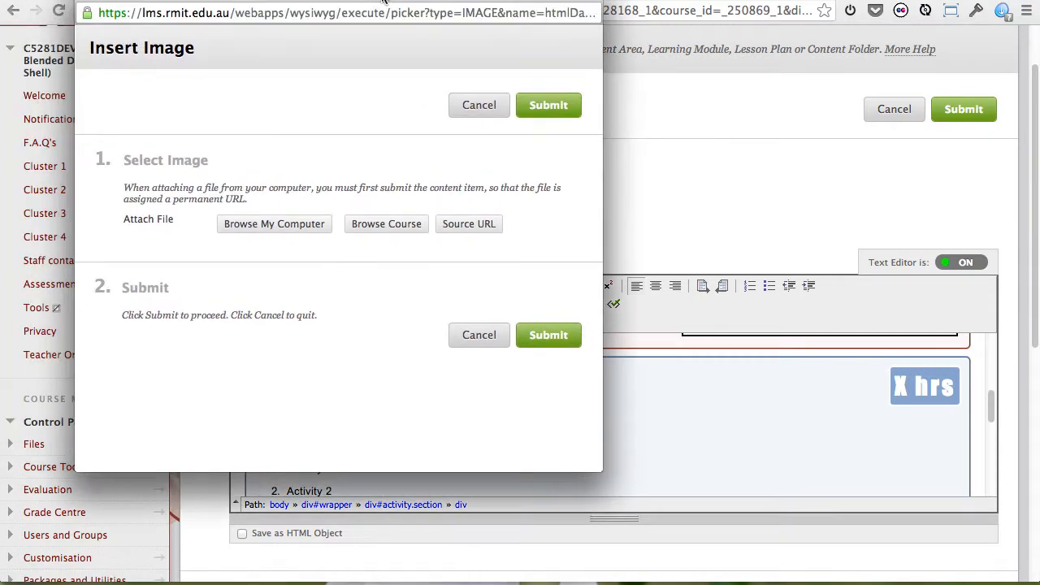
click(482, 226)
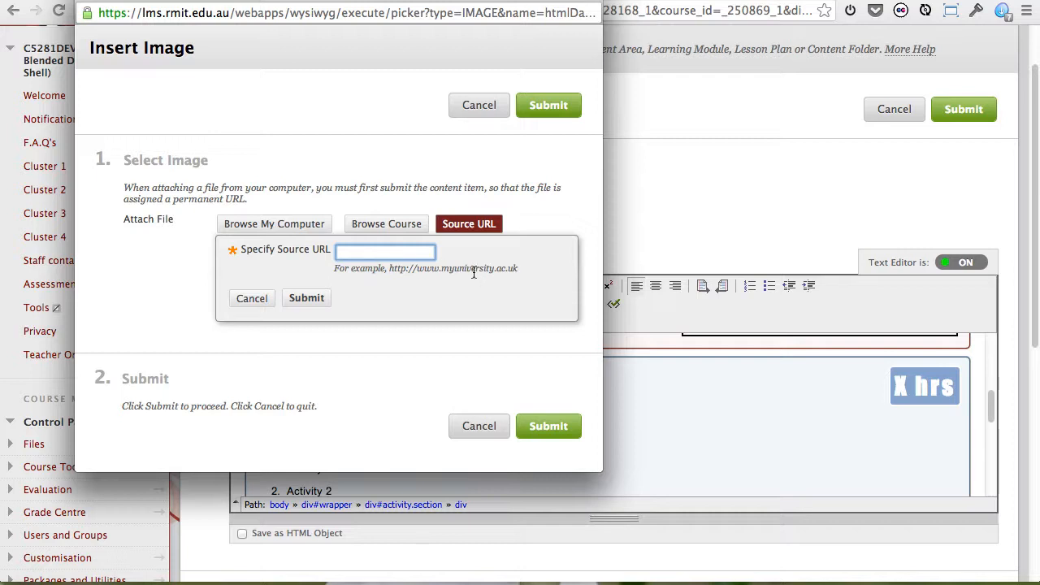
key(super+v)
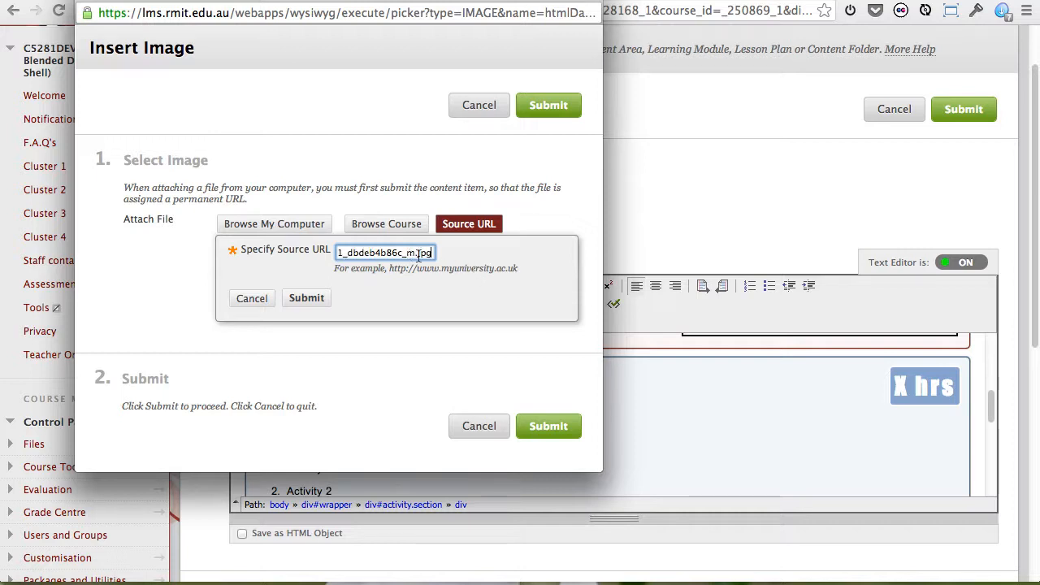
click(308, 299)
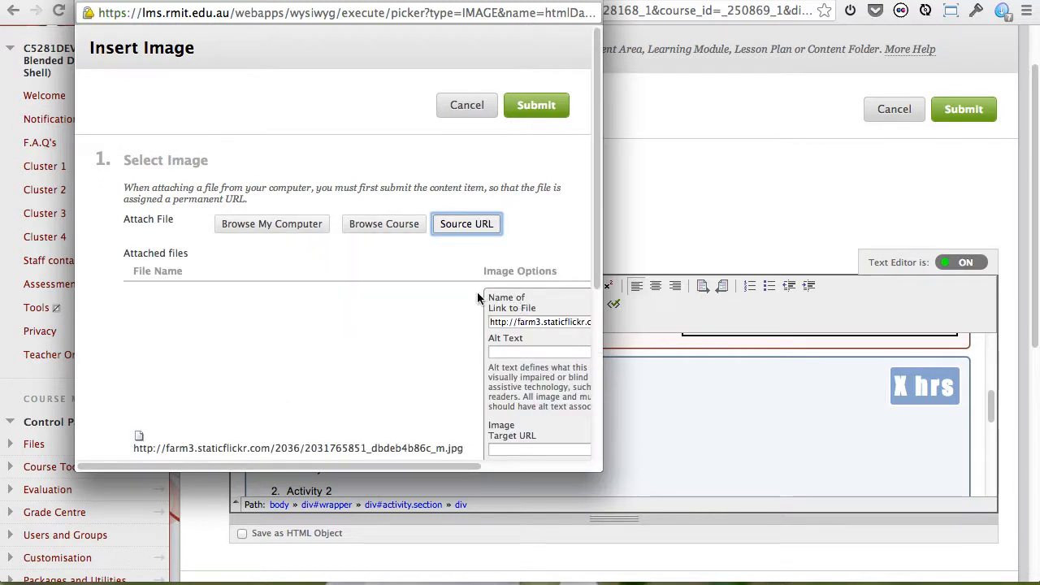
Set the linked Flickr image's border to 2 and insert it into the Activities section.
scroll(477, 291, down, 5)
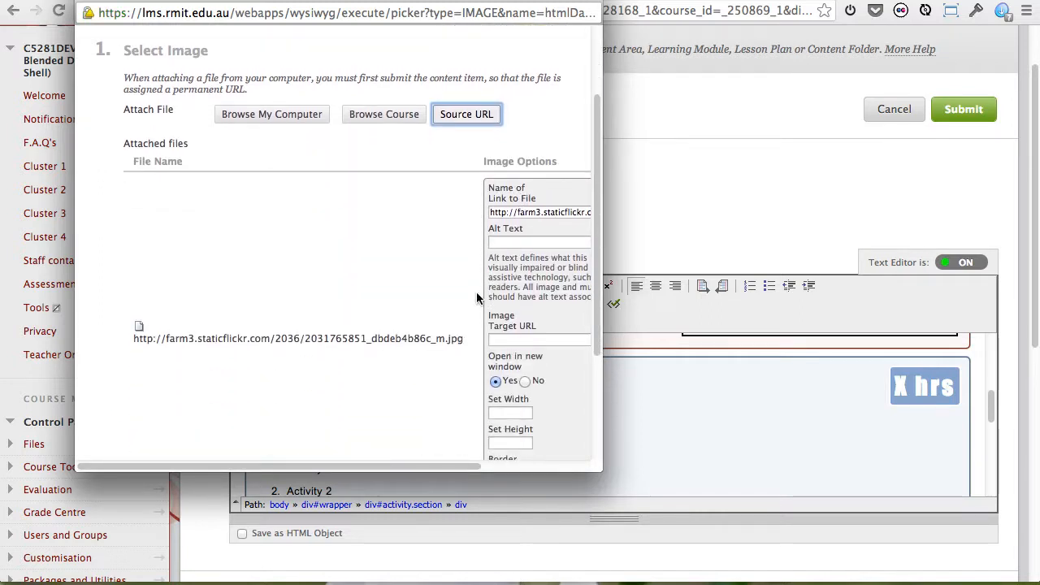
click(518, 399)
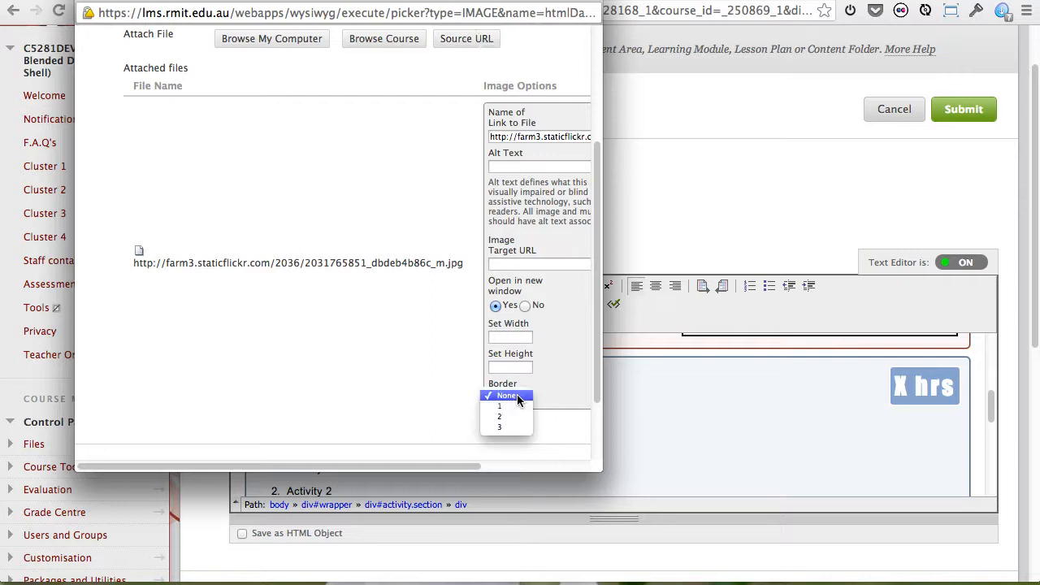
click(506, 416)
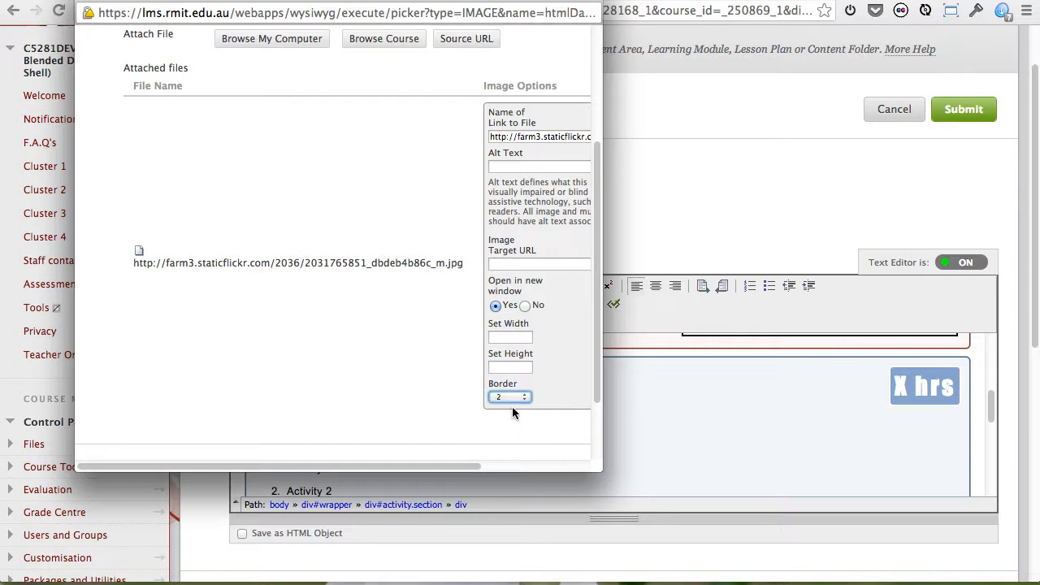
scroll(513, 406, down, 3)
click(534, 430)
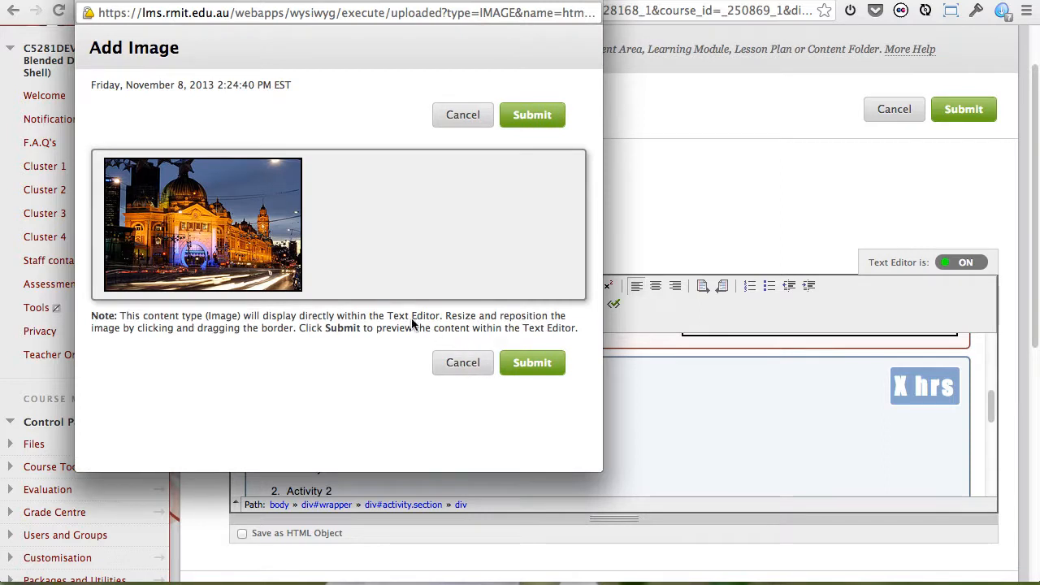
click(529, 366)
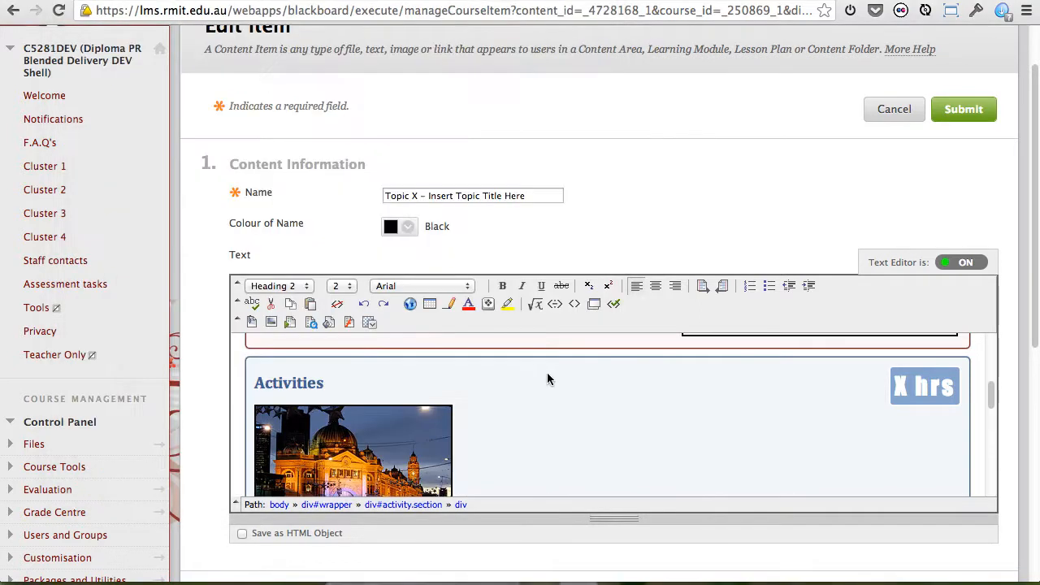
Check the inserted image's placement in the Activities section and add an empty line between it and the description of activities.
scroll(602, 397, down, 2)
scroll(601, 397, down, 3)
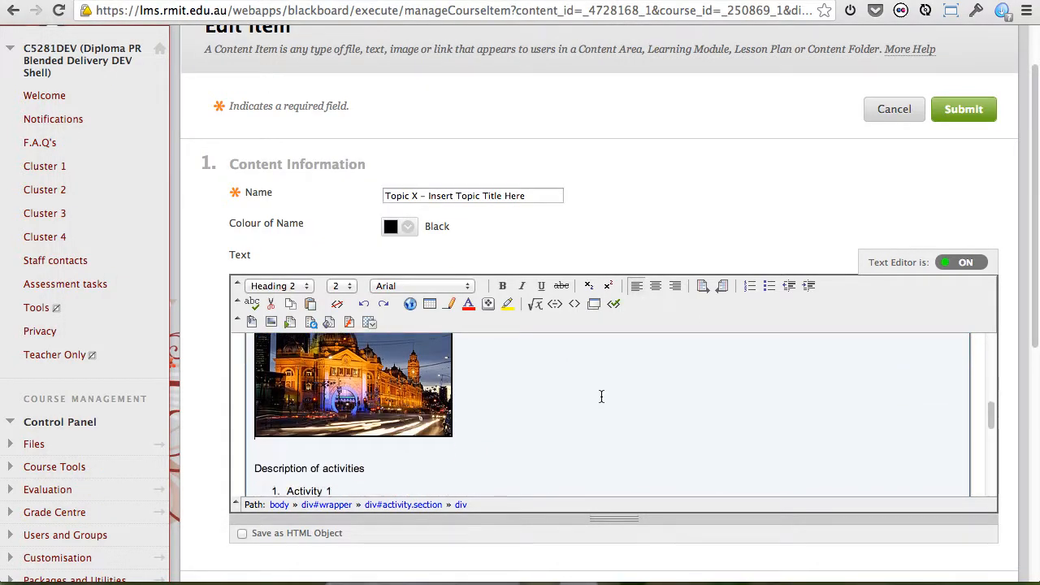
scroll(601, 397, up, 5)
scroll(601, 397, down, 4)
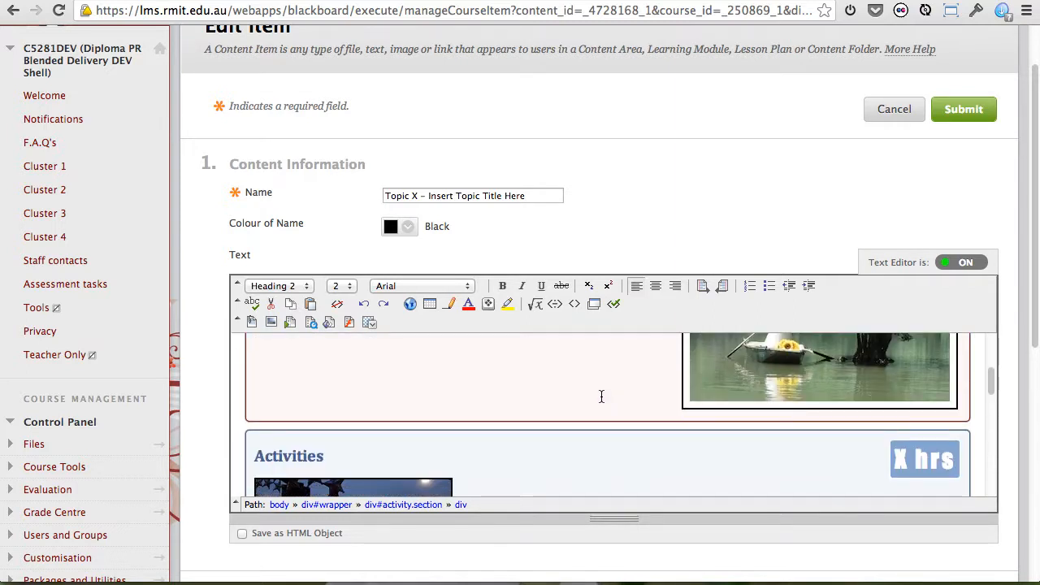
scroll(596, 396, down, 1)
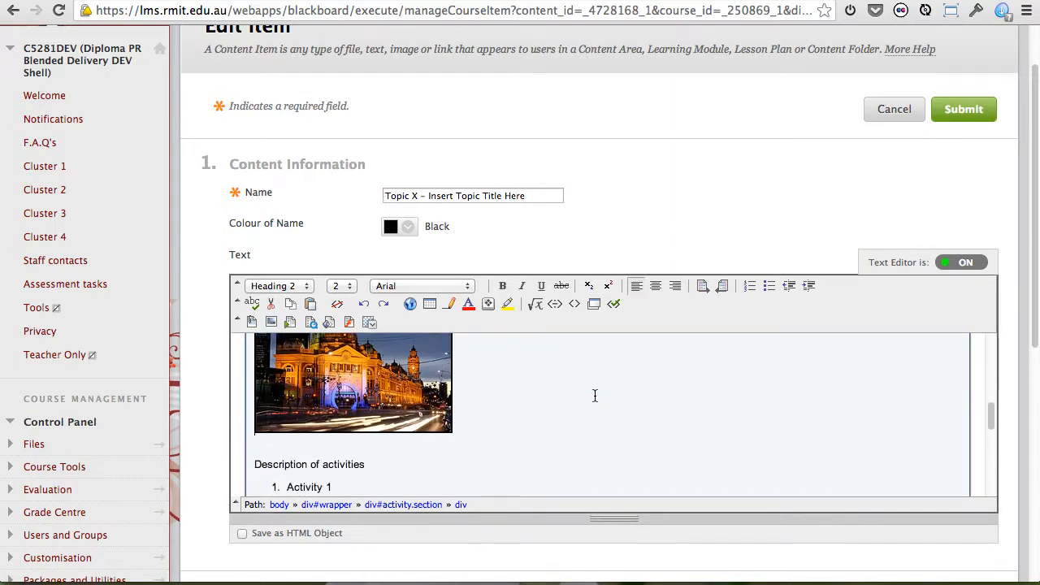
scroll(596, 396, up, 2)
scroll(595, 396, up, 2)
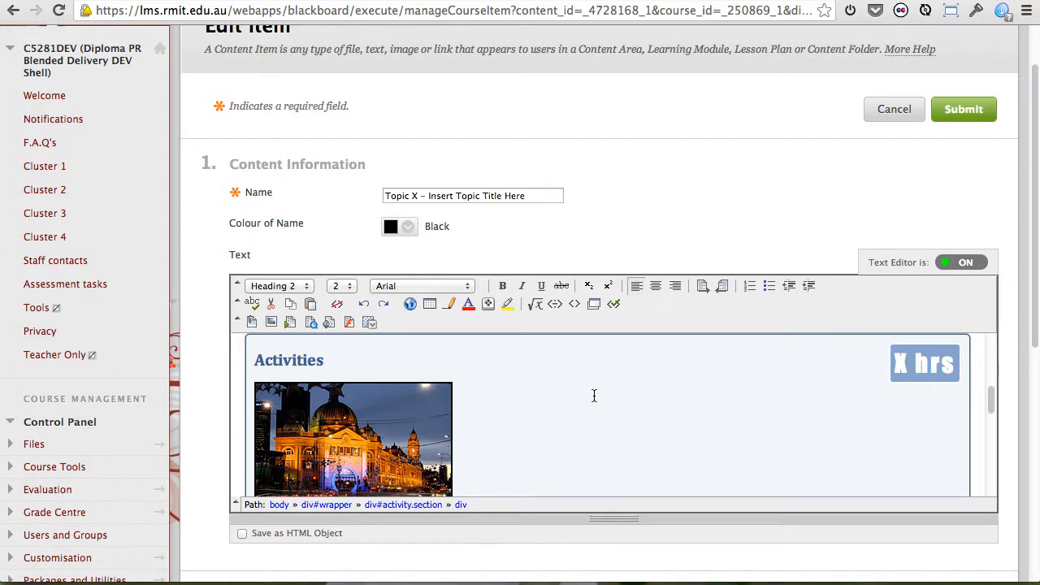
scroll(594, 396, down, 5)
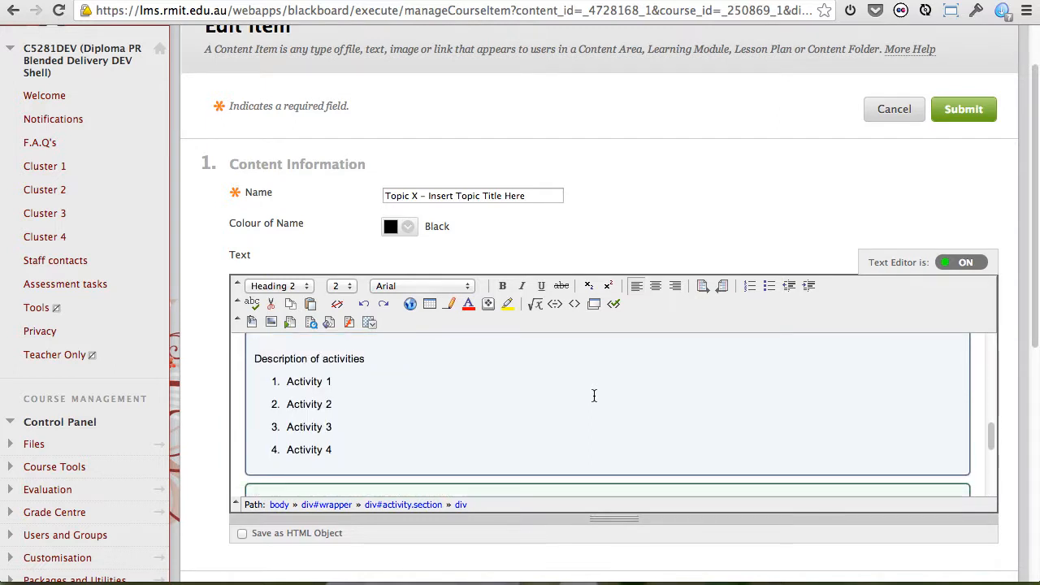
scroll(594, 396, up, 1)
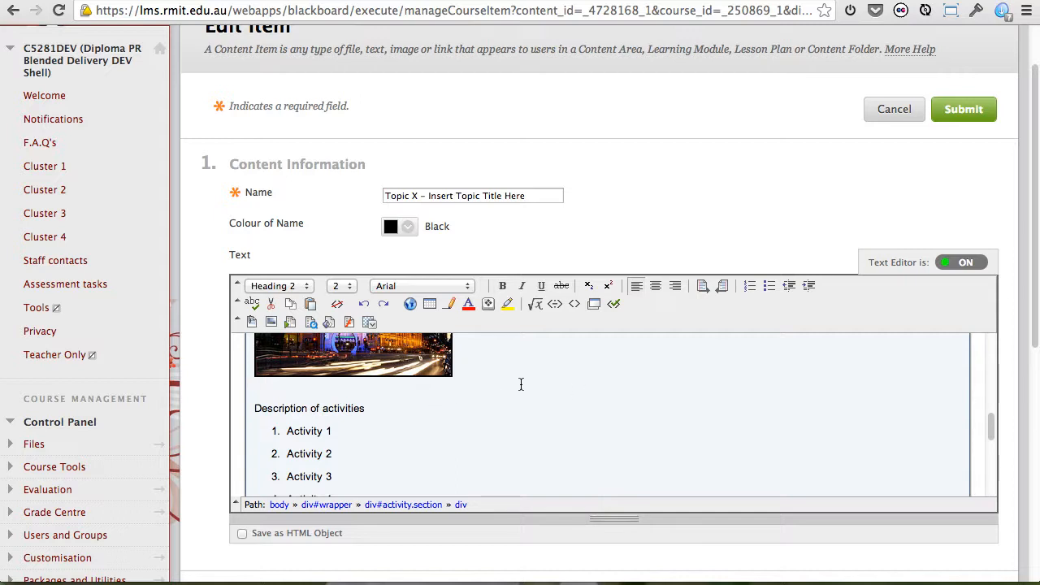
key(Return)
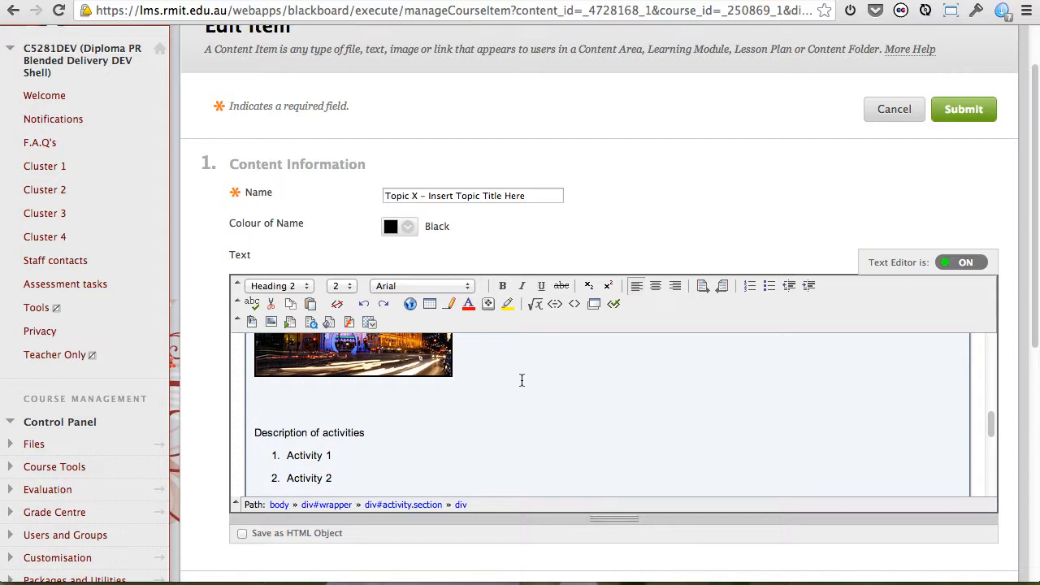
Search for a YouTube video mash-up matching at least one of the words "public relations" for the empty line in the Activities section.
click(371, 322)
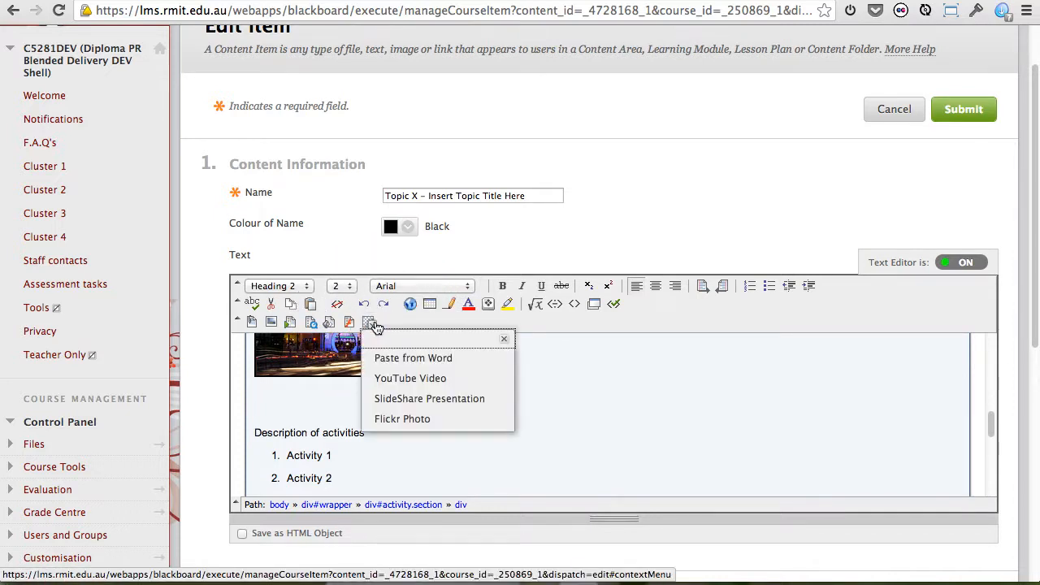
click(410, 379)
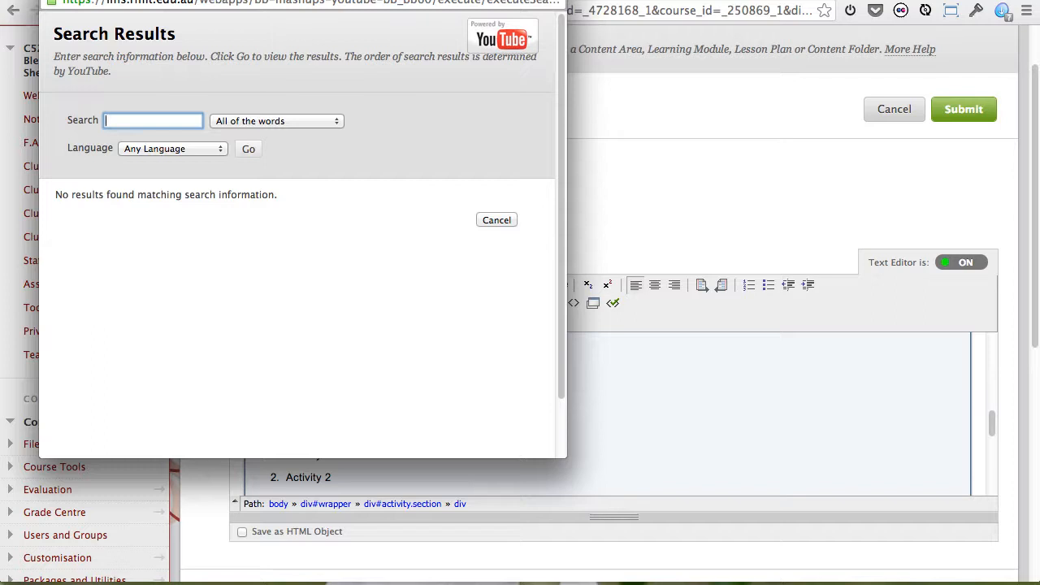
text(pu)
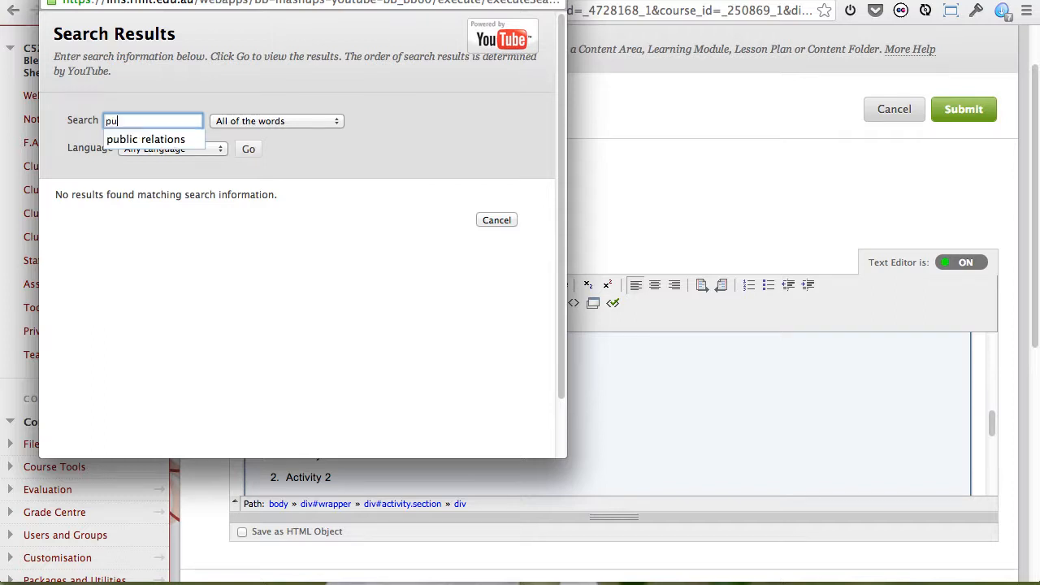
text(blic relations)
click(352, 124)
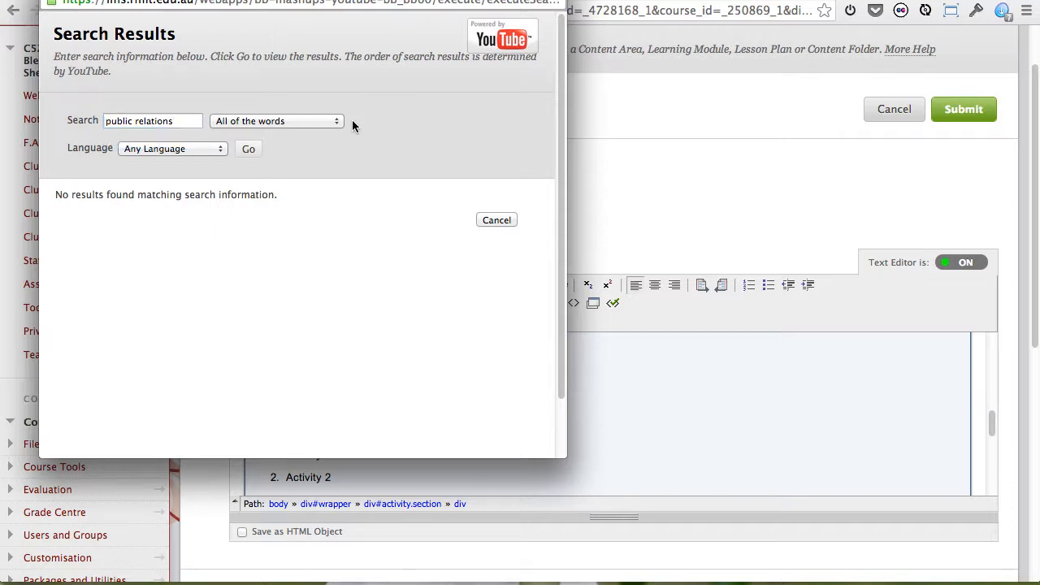
click(325, 122)
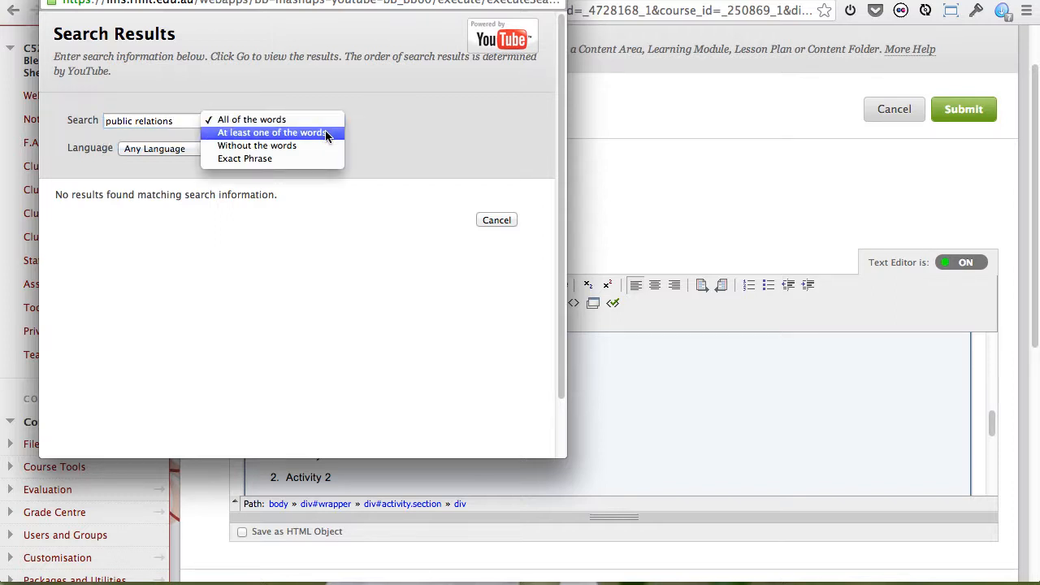
click(326, 133)
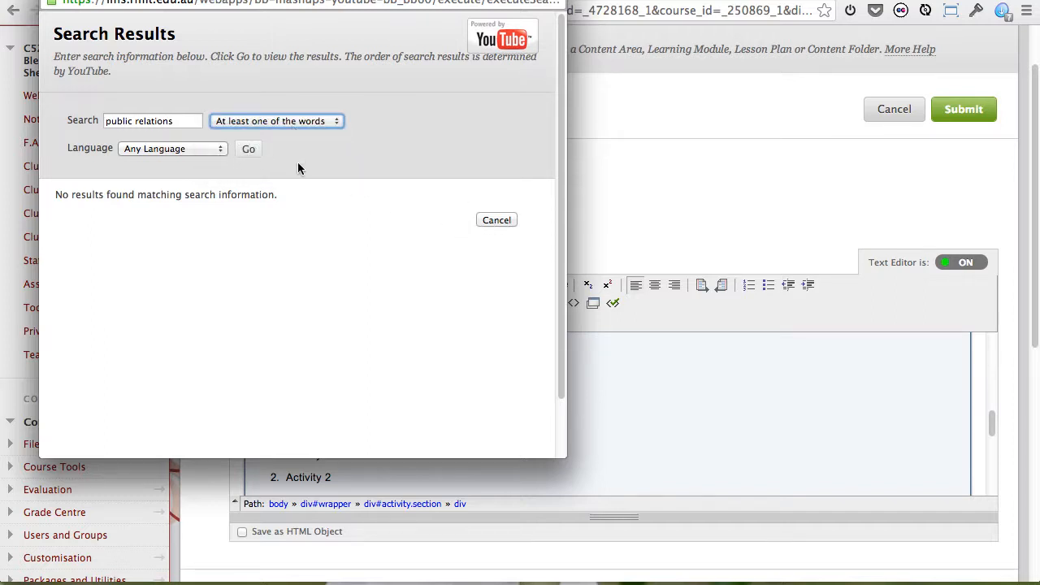
click(248, 149)
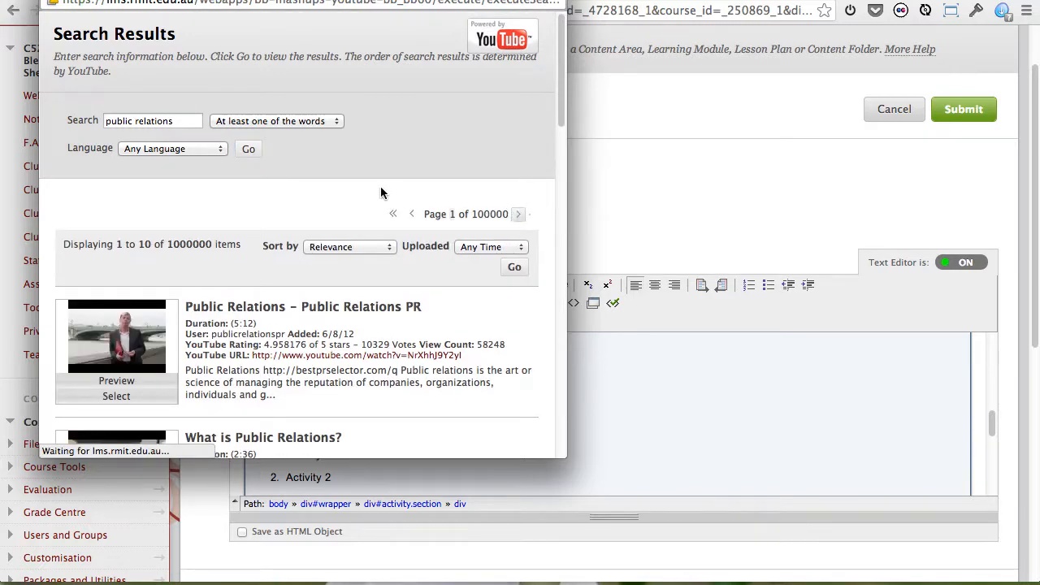
Browse the public relations results and select the 11:51 bigthink video giving advice to public relations people.
scroll(399, 292, down, 3)
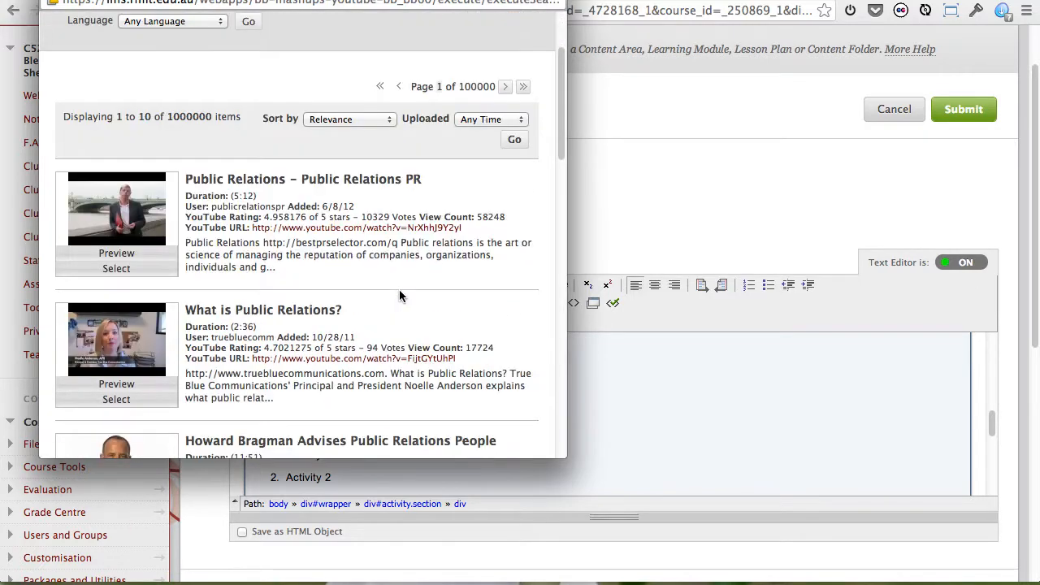
scroll(399, 289, down, 2)
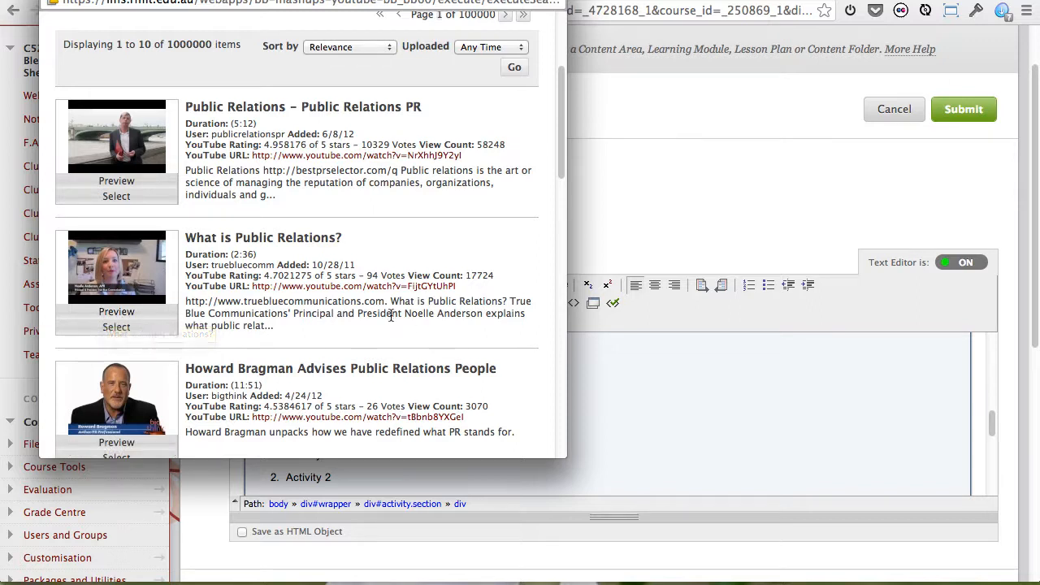
scroll(391, 316, down, 1)
scroll(391, 316, down, 5)
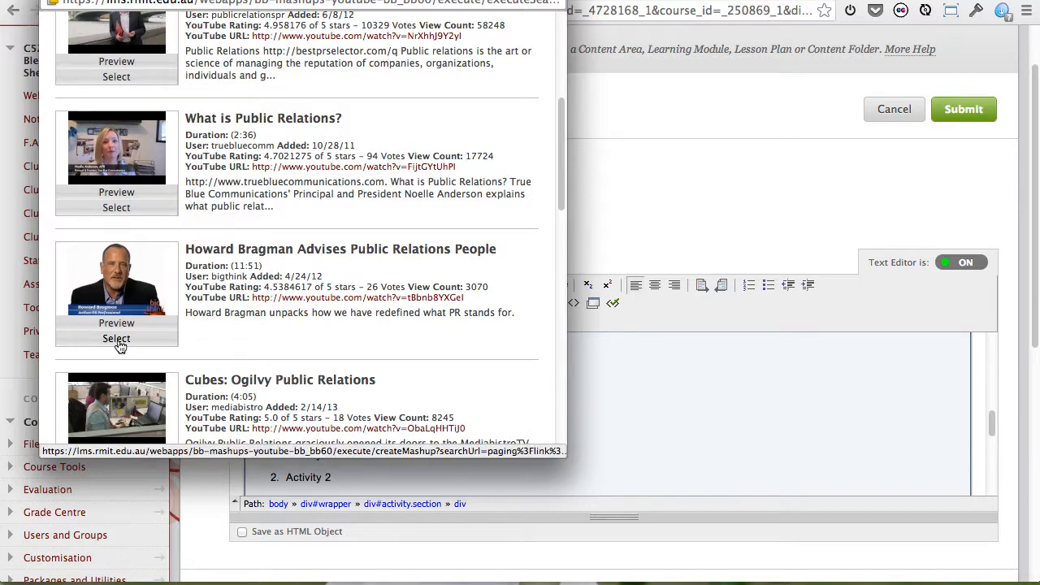
click(117, 341)
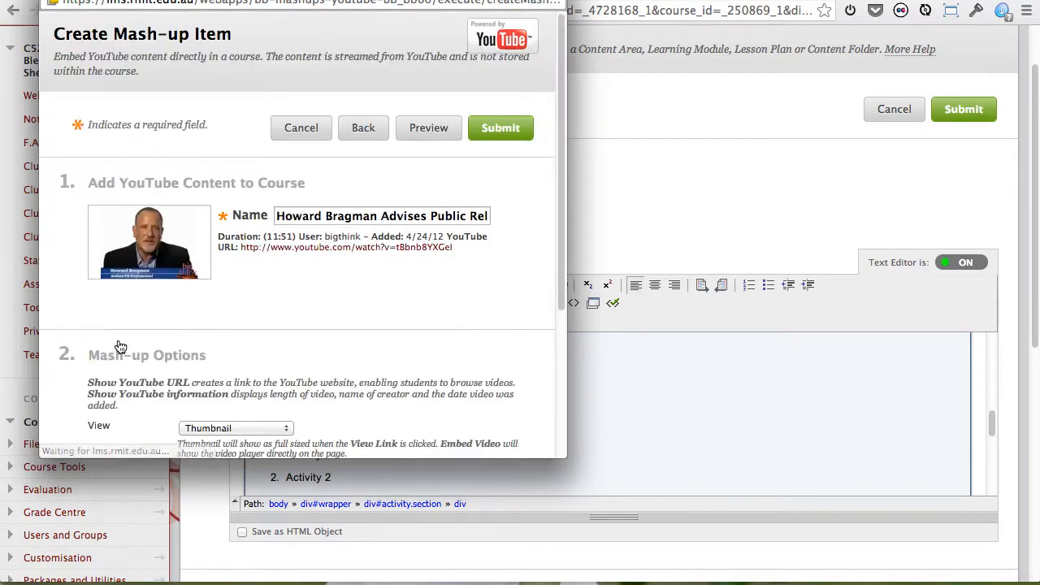
Set the mash-up's view to Embed Video and insert the public relations video into the Activities section.
scroll(286, 340, down, 5)
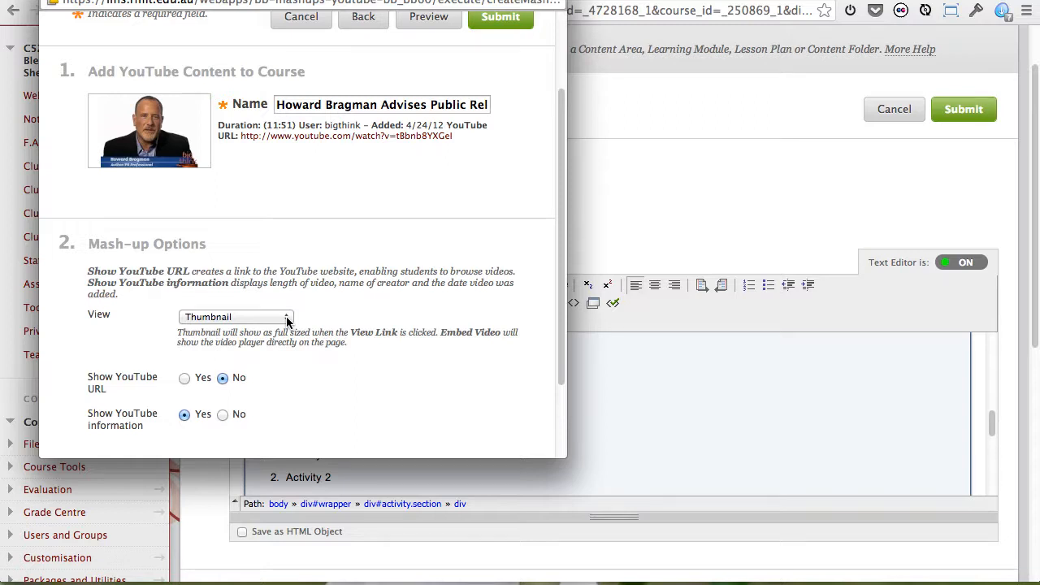
click(286, 319)
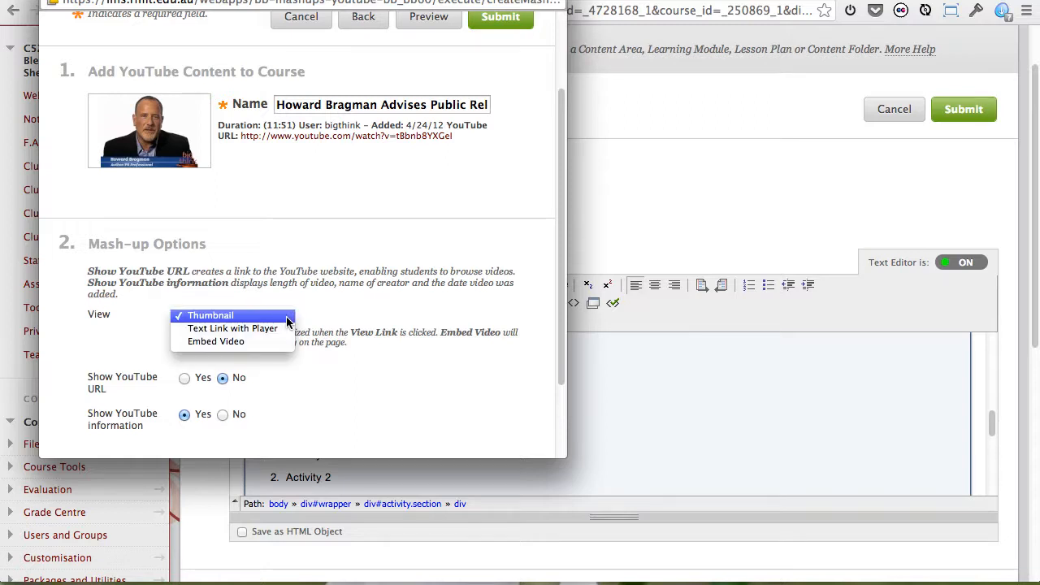
click(250, 342)
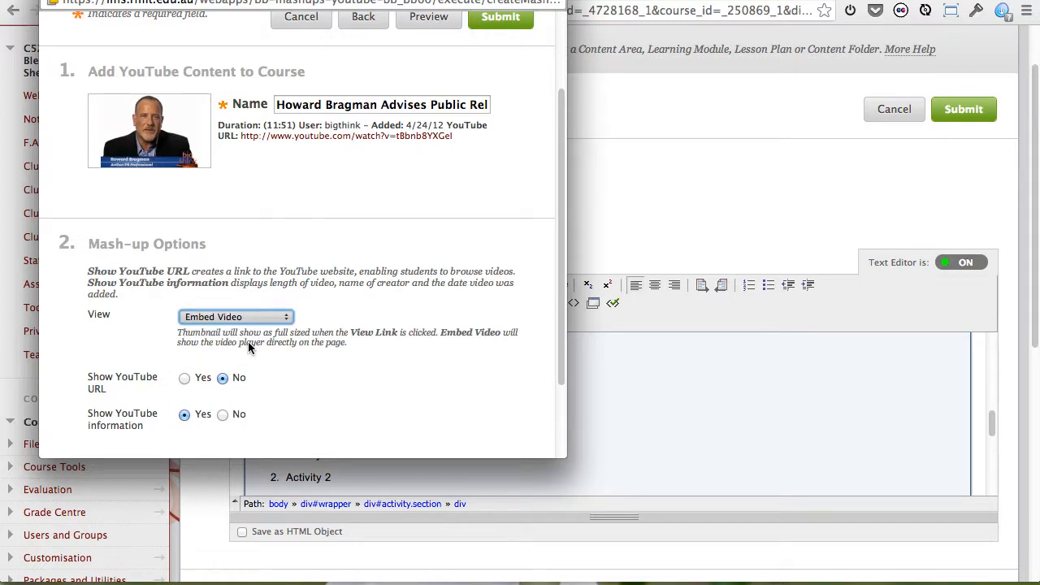
scroll(340, 349, down, 3)
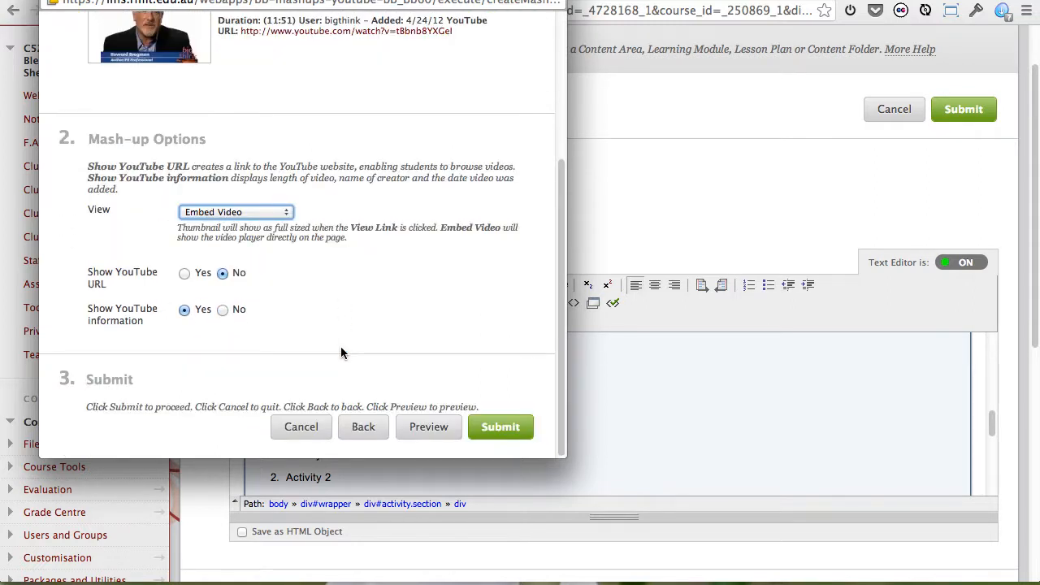
click(498, 428)
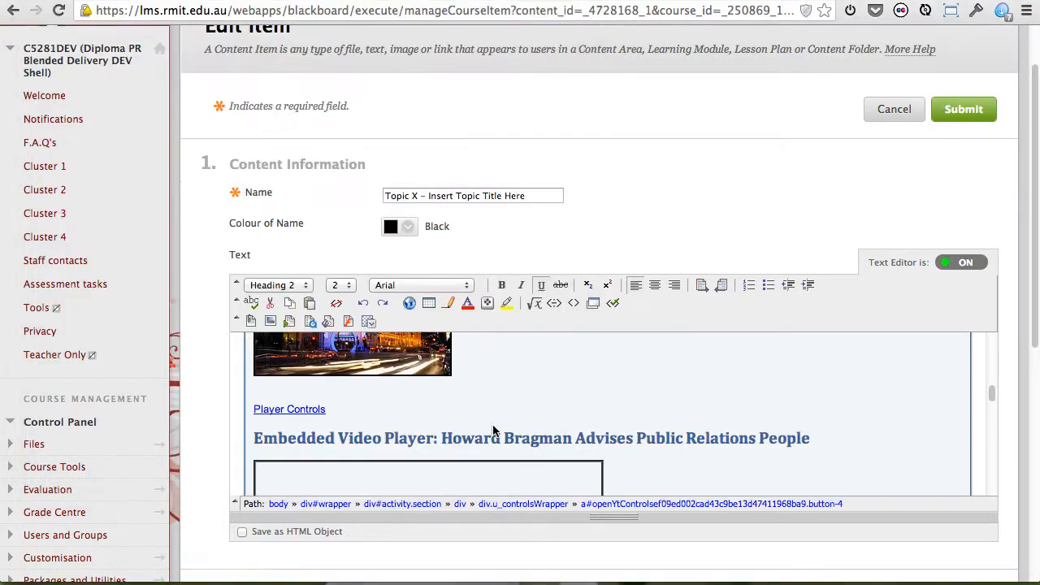
Add an empty non-bulleted line after Resource 4 in the Supporting Resources section.
scroll(647, 419, down, 3)
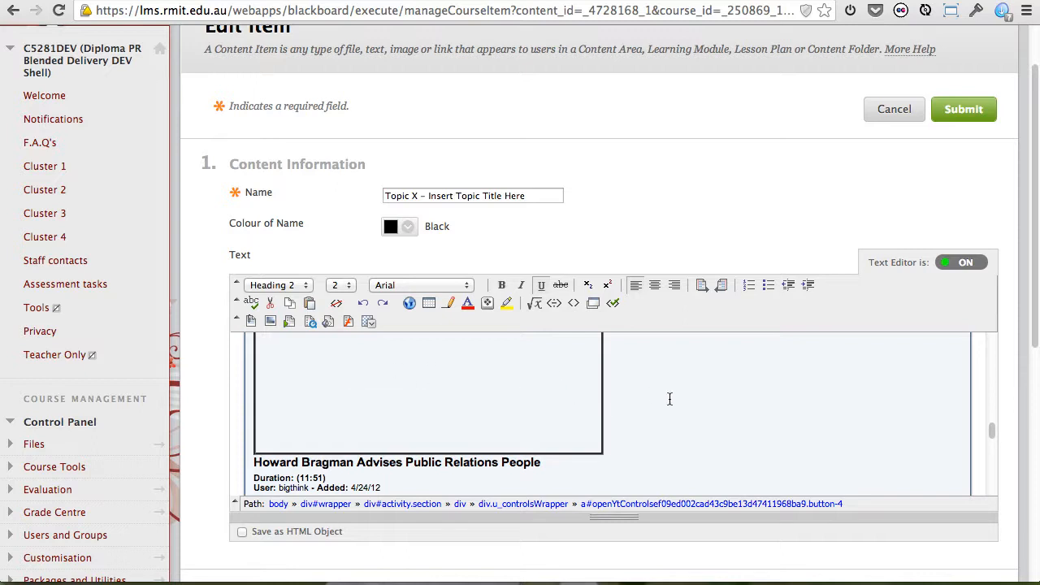
scroll(670, 398, down, 3)
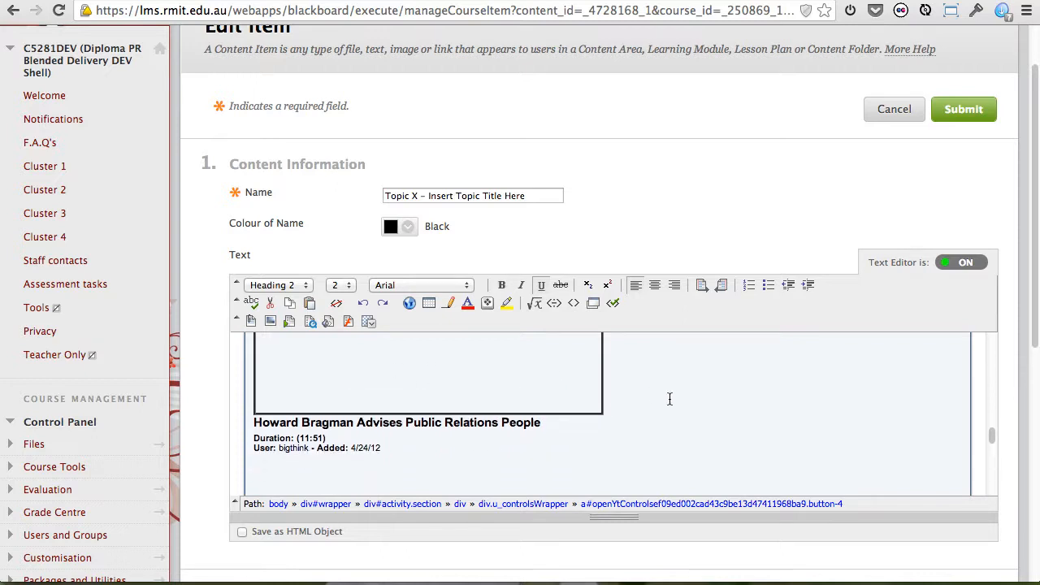
scroll(670, 398, down, 2)
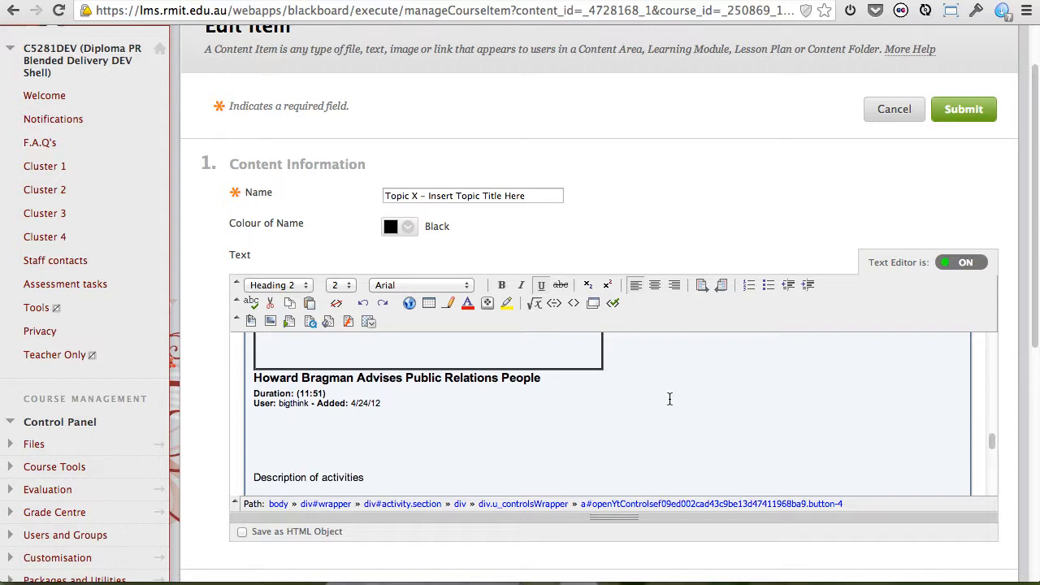
scroll(670, 399, down, 5)
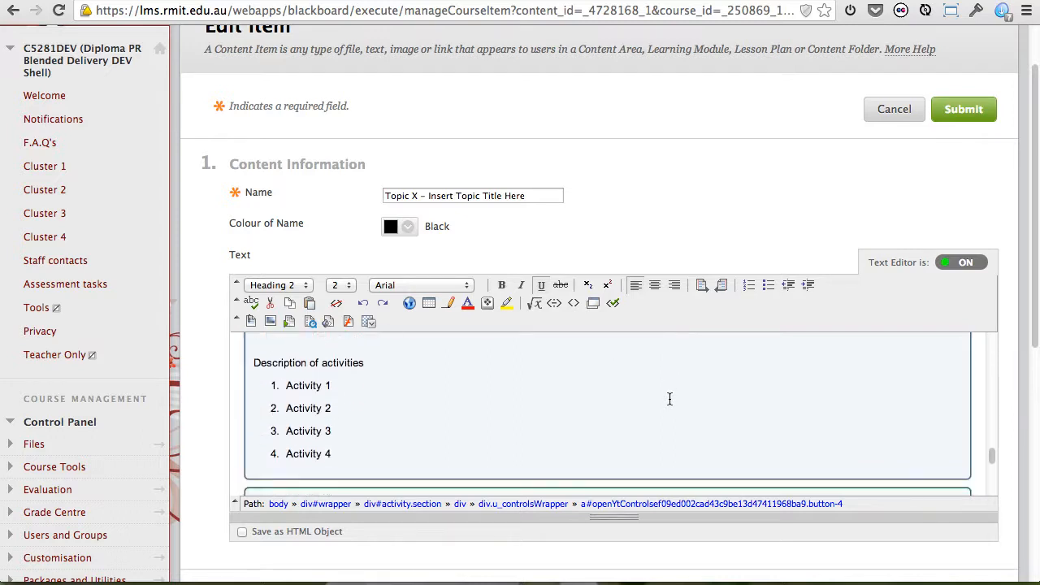
scroll(667, 397, down, 10)
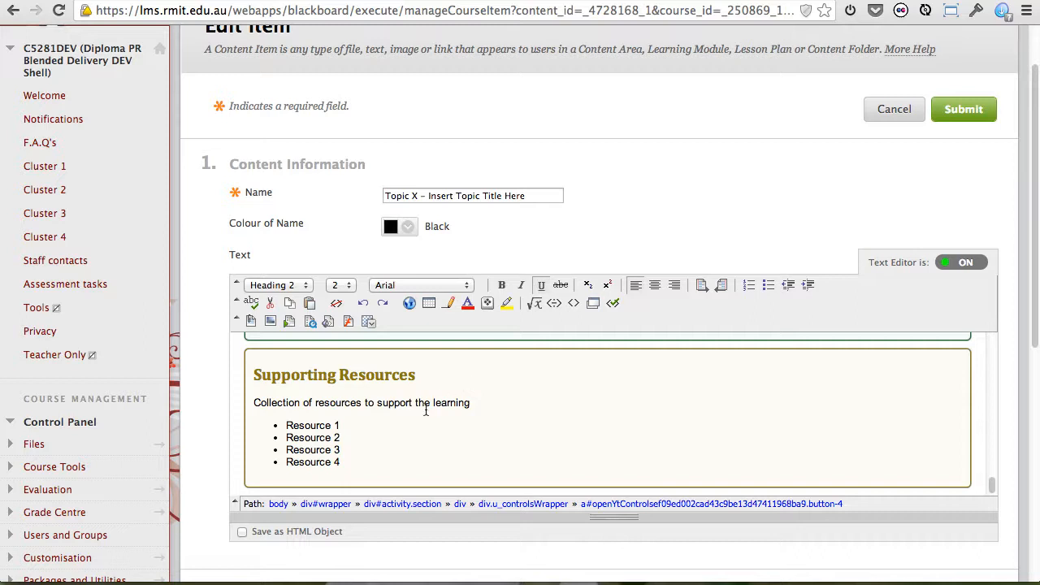
click(358, 459)
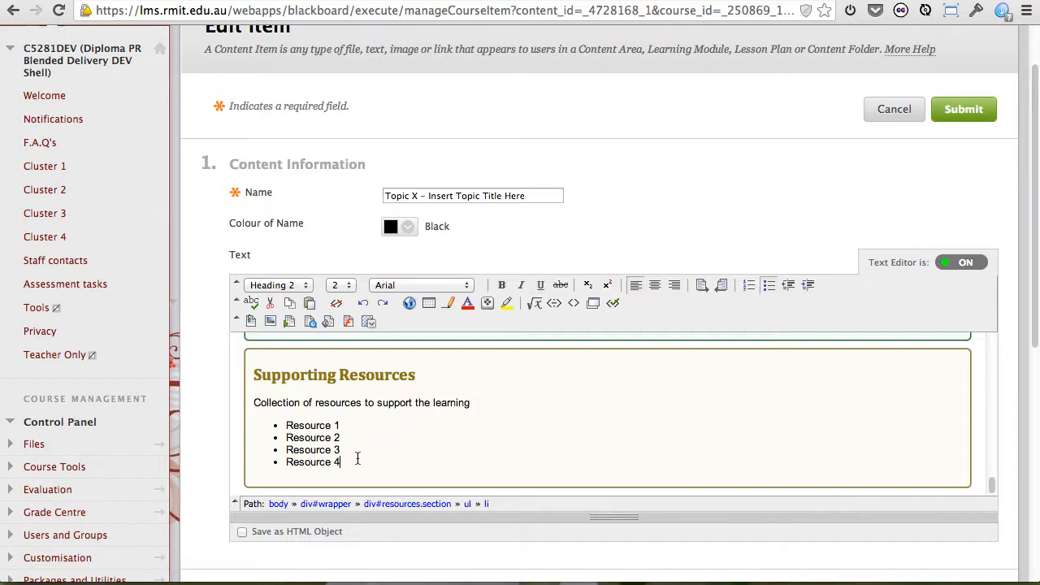
key(Return)
key(Return)
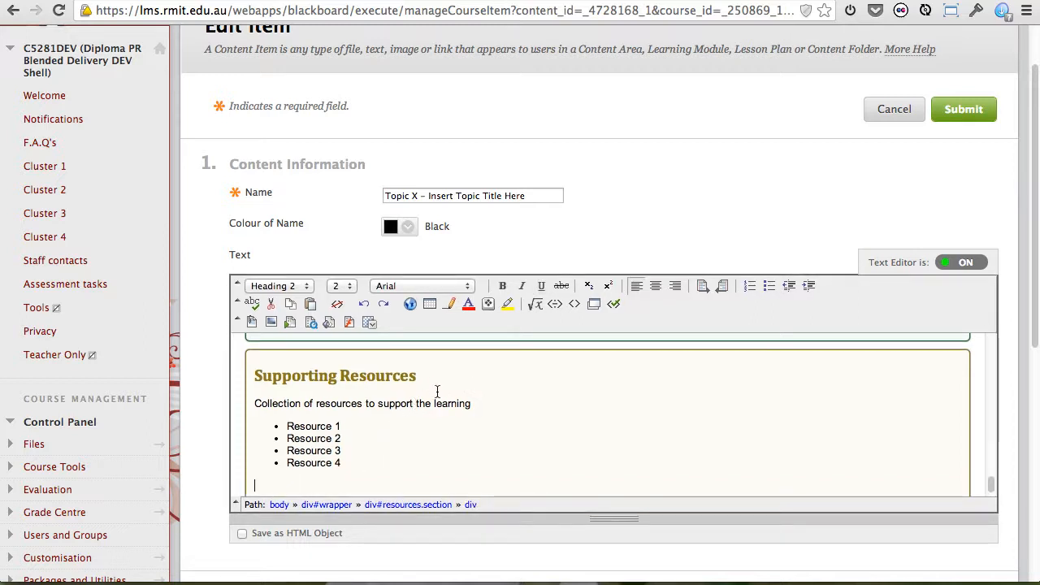
Search for a YouTube video mash-up for the Supporting Resources section using "surveys" with the At least one of the words option.
scroll(437, 393, down, 2)
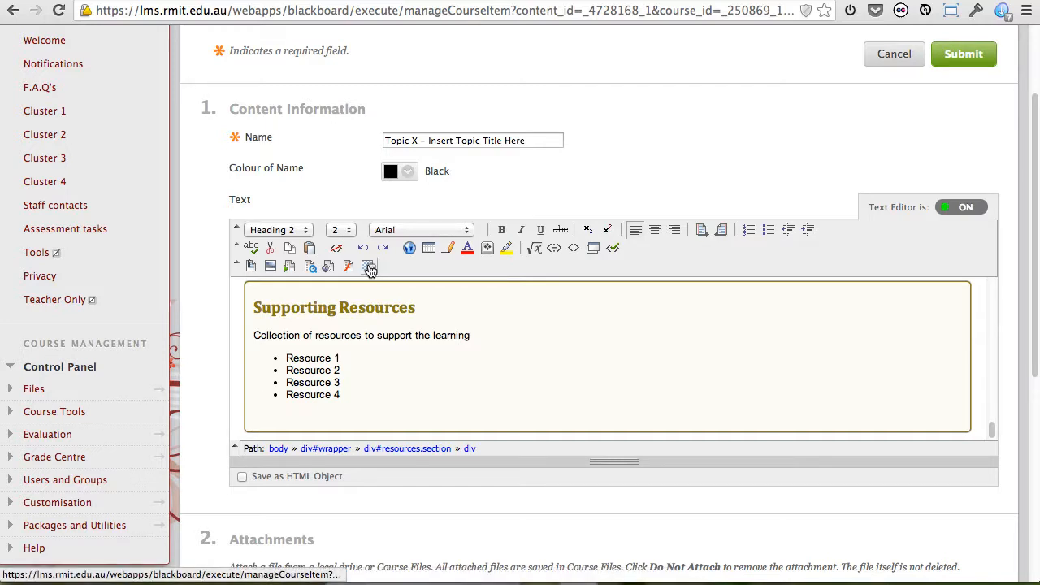
click(369, 269)
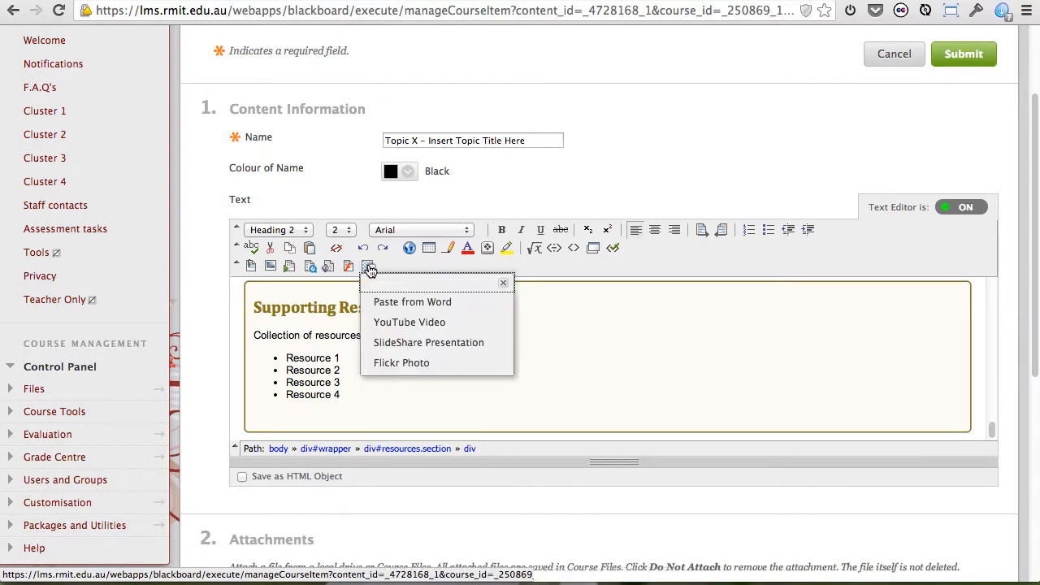
click(420, 323)
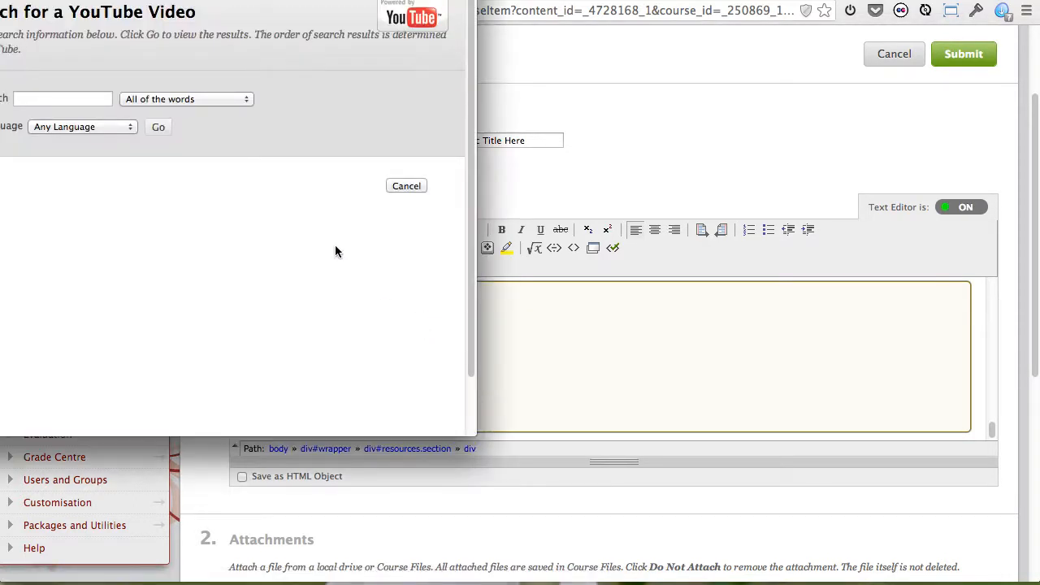
click(89, 97)
text(s)
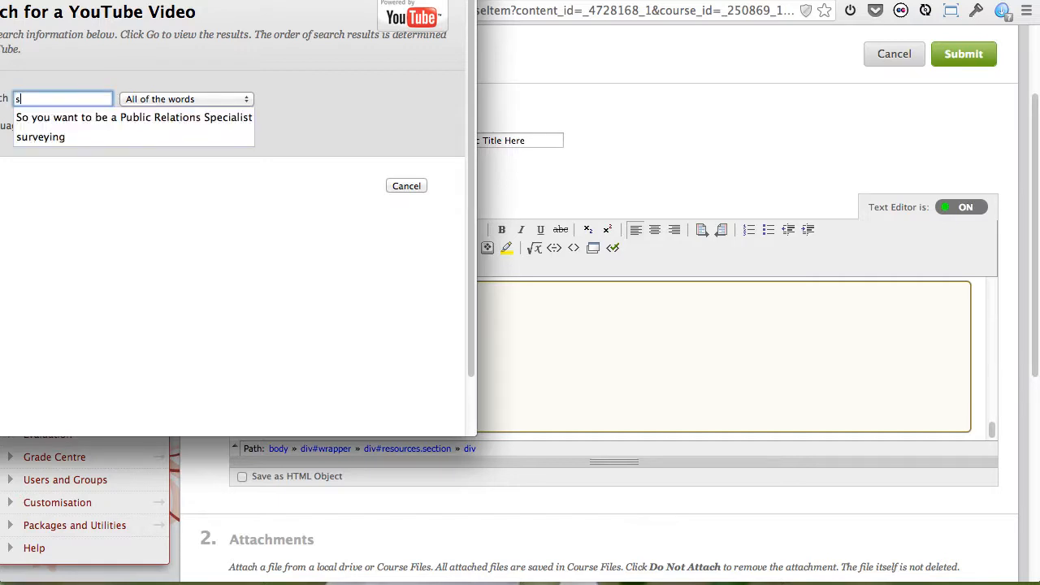
text(urveys)
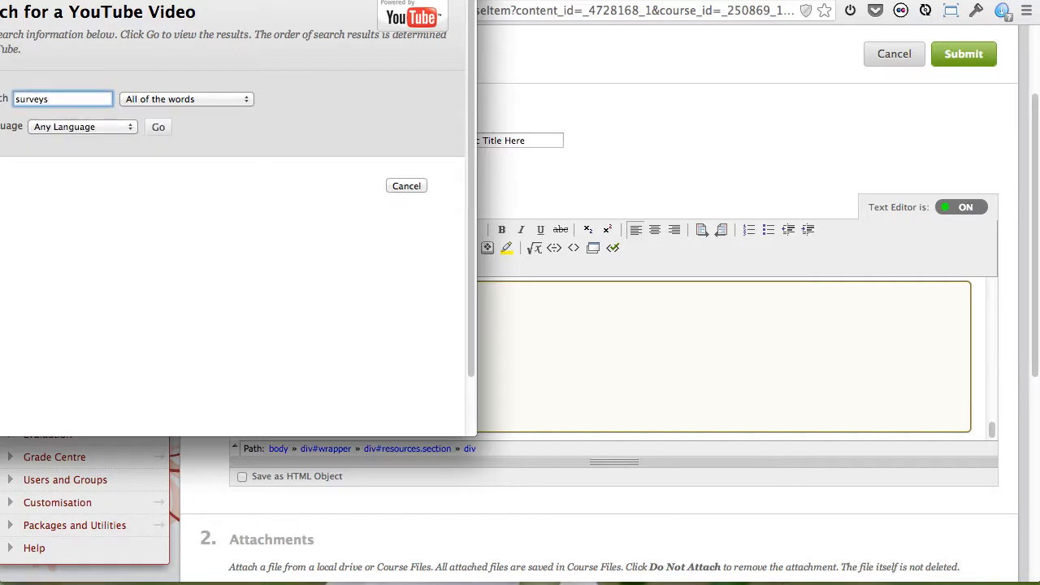
click(230, 101)
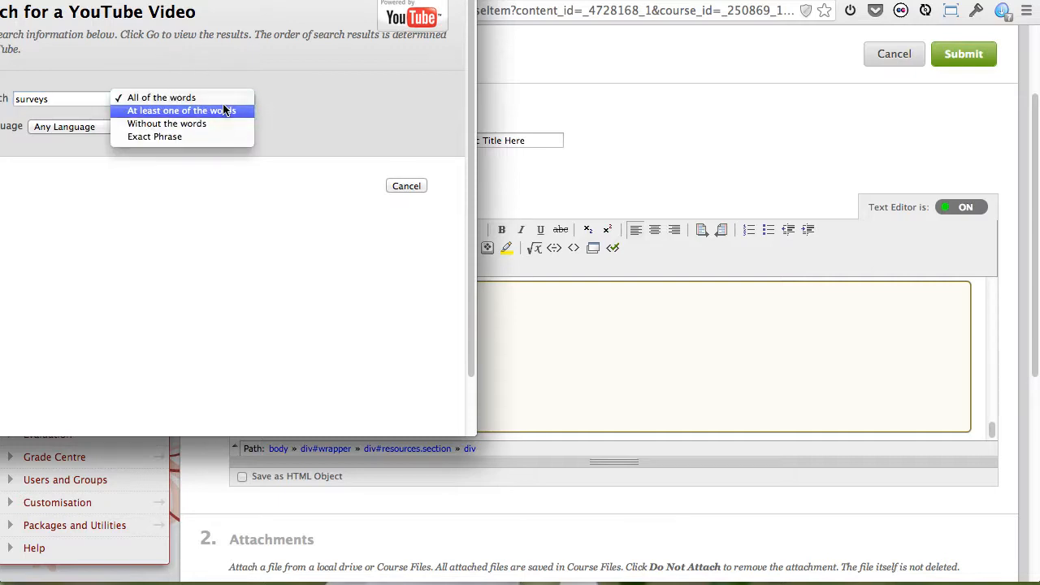
click(225, 111)
click(158, 128)
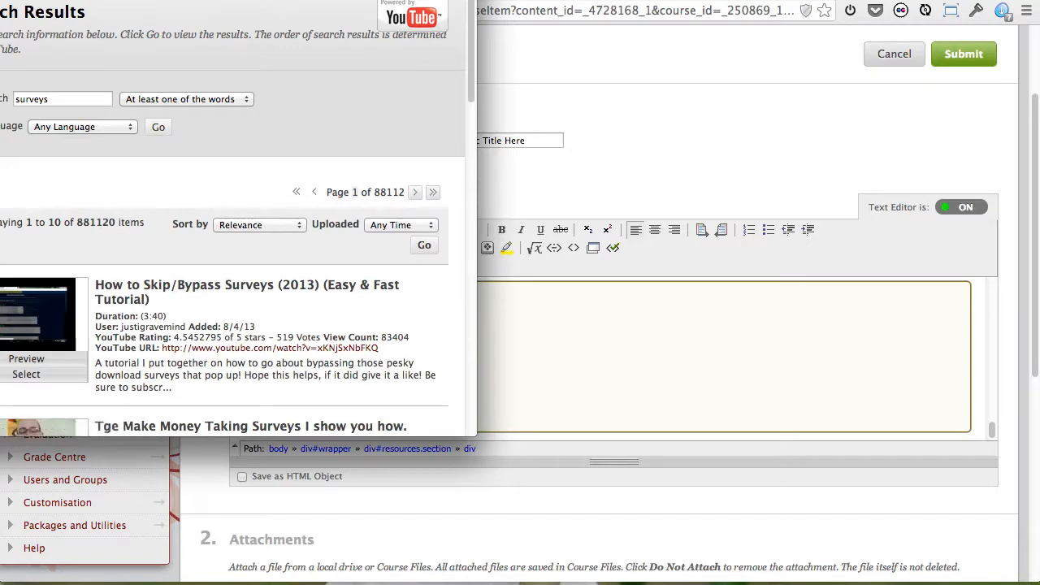
Select the khanacademy video "Surveys and Samples" from the results and bring up its mash-up options.
scroll(472, 268, down, 5)
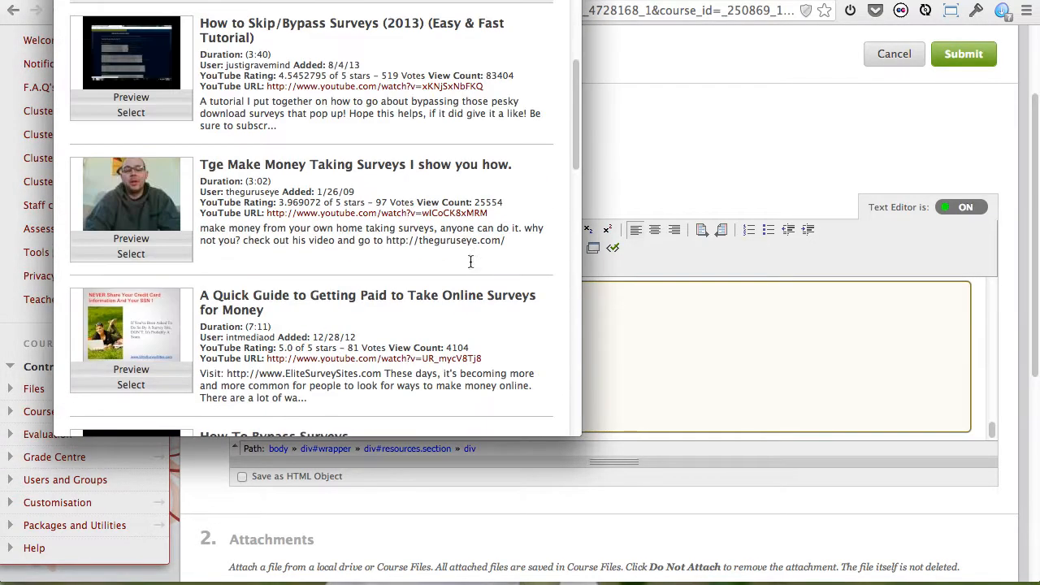
scroll(470, 264, down, 4)
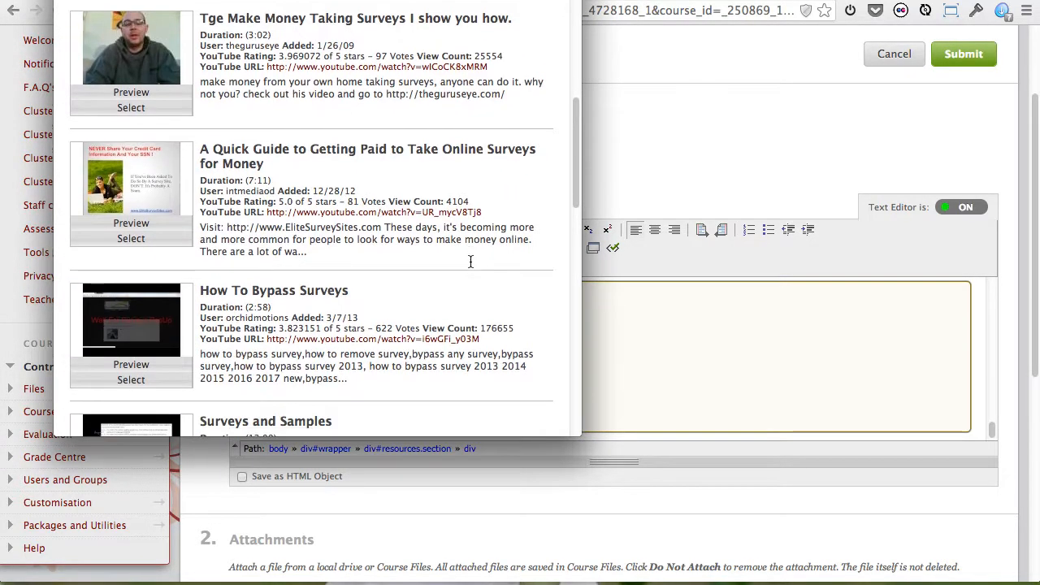
scroll(470, 266, down, 4)
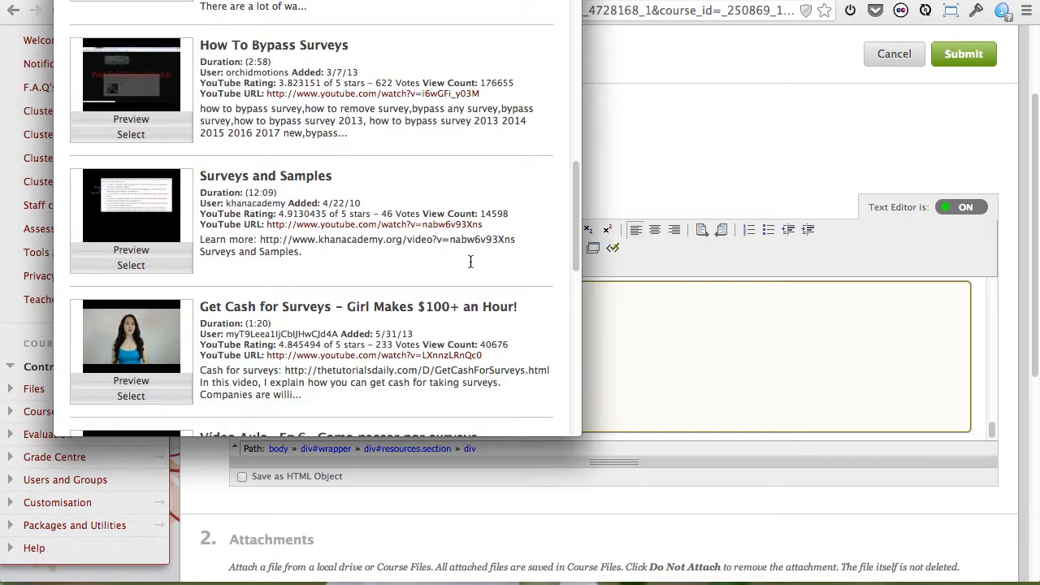
click(131, 266)
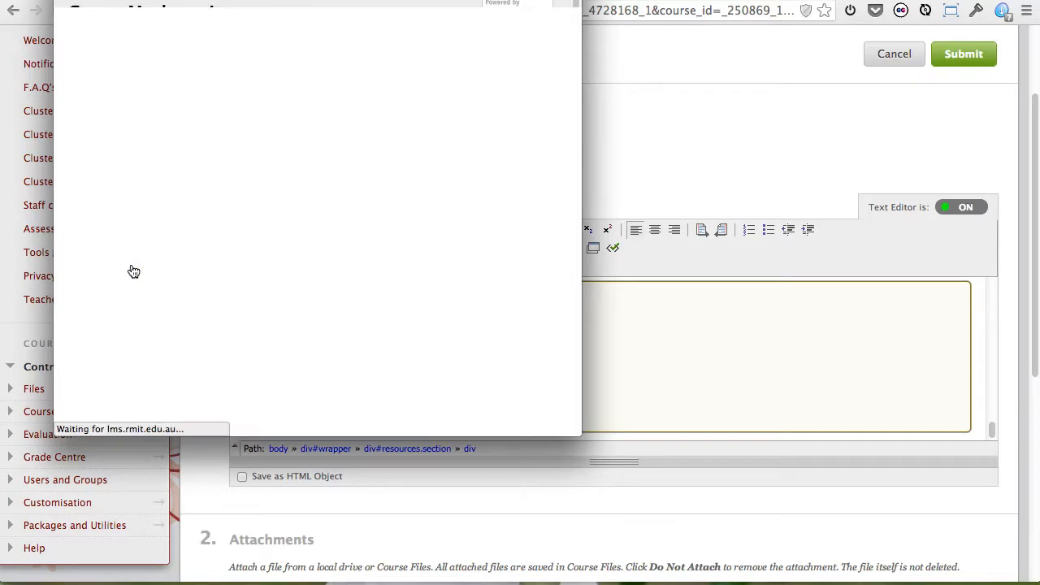
scroll(308, 289, down, 3)
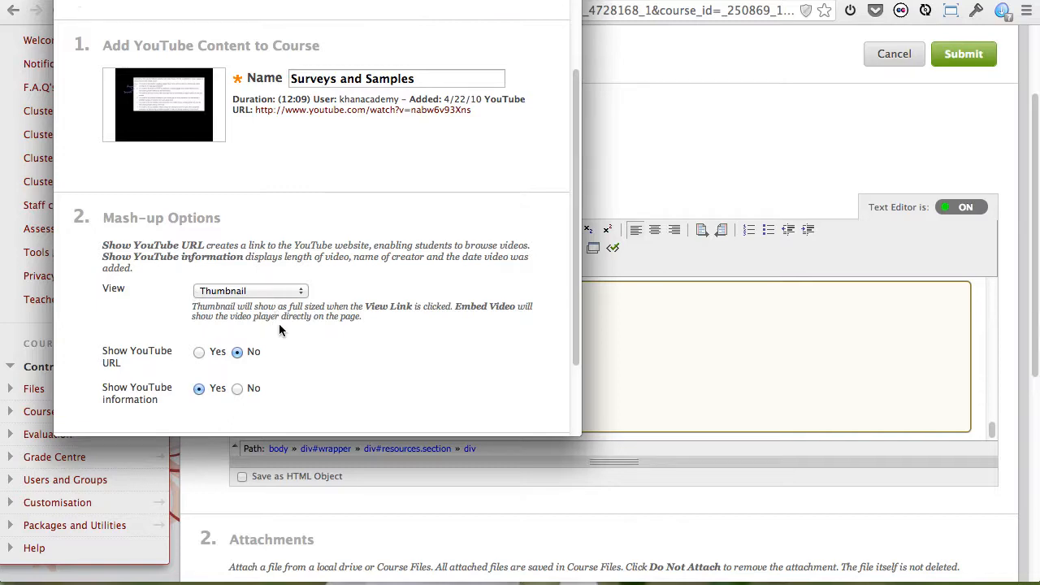
Insert the "Surveys and Samples" mash-up in Thumbnail view into the Supporting Resources section and submit the topic page.
scroll(325, 325, down, 3)
click(512, 404)
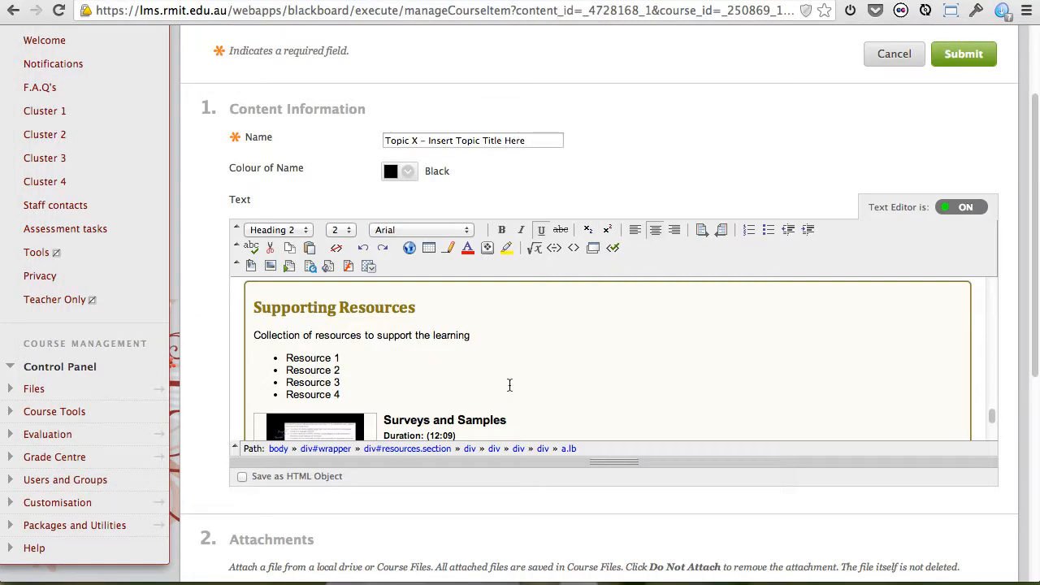
scroll(534, 387, down, 2)
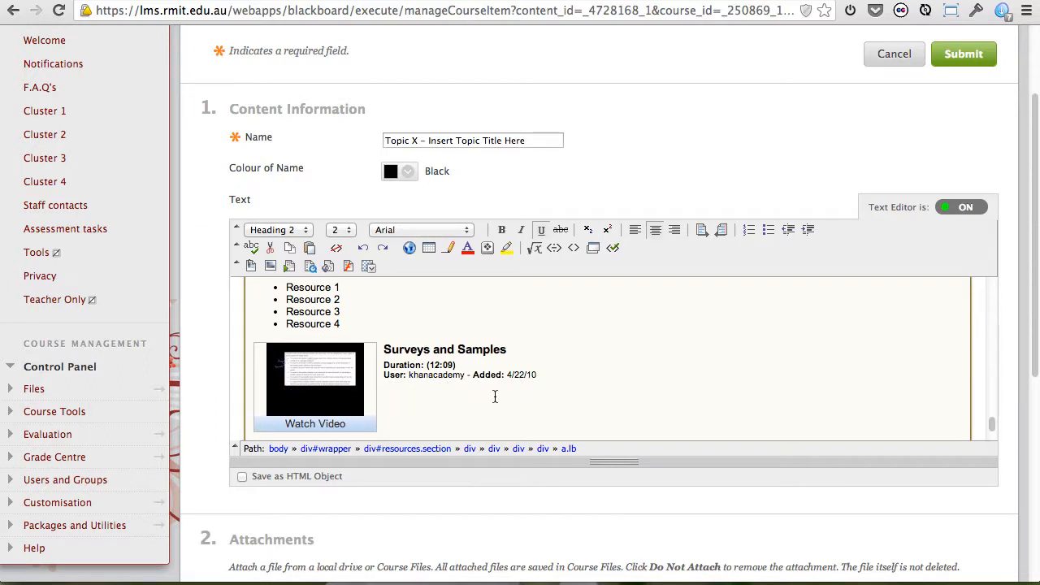
scroll(495, 396, down, 1)
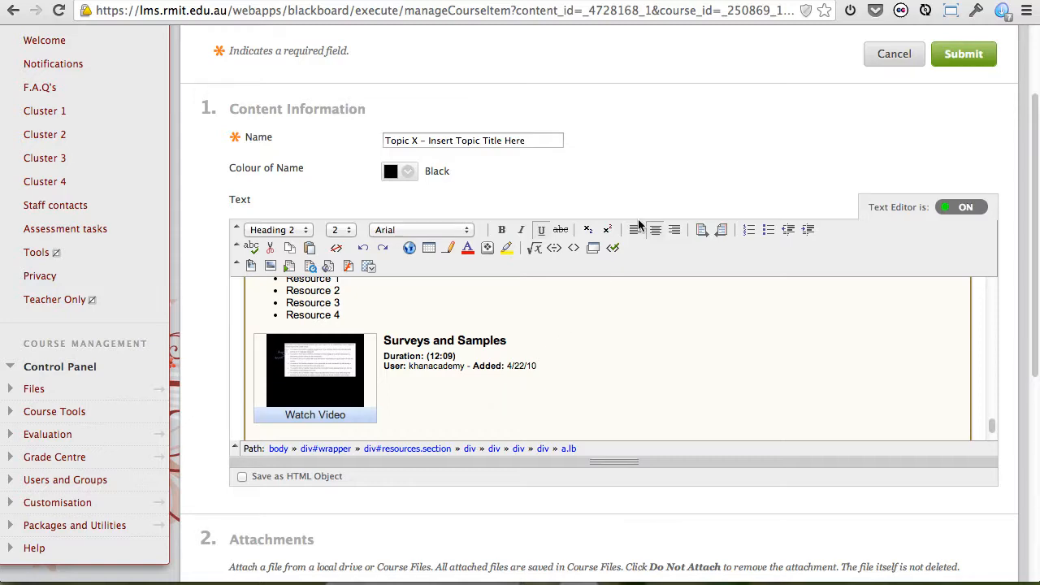
scroll(639, 227, up, 1)
click(973, 63)
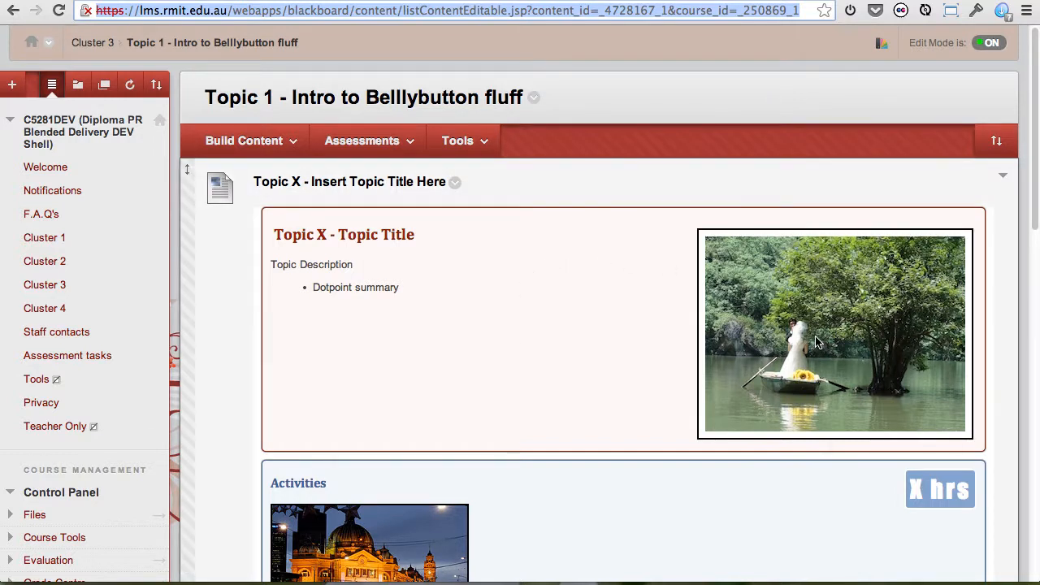
Test the embedded public relations video in the Activities section of the published page by playing it briefly and pausing it.
scroll(817, 341, down, 2)
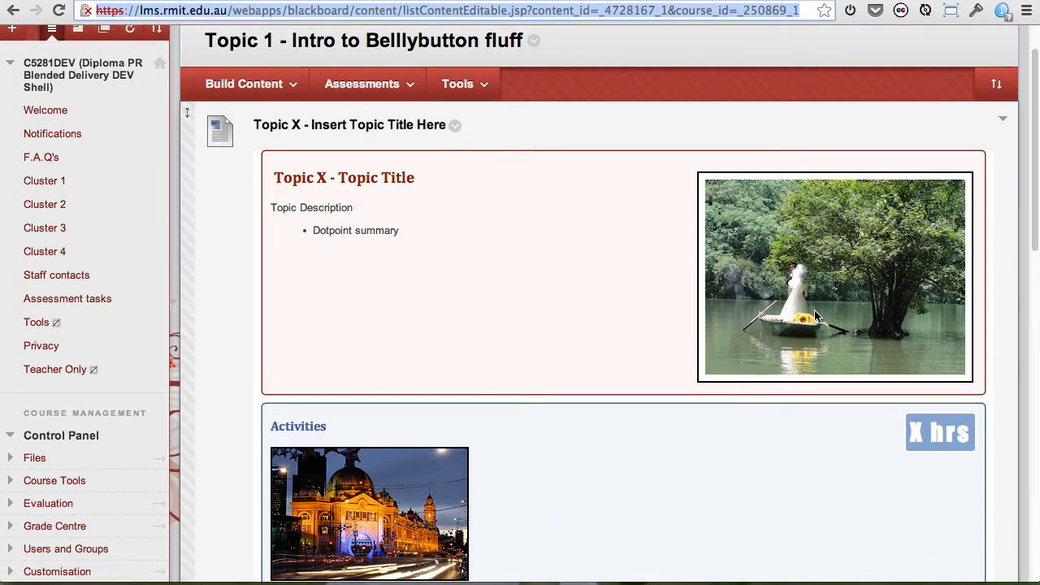
scroll(817, 321, down, 2)
scroll(817, 317, down, 2)
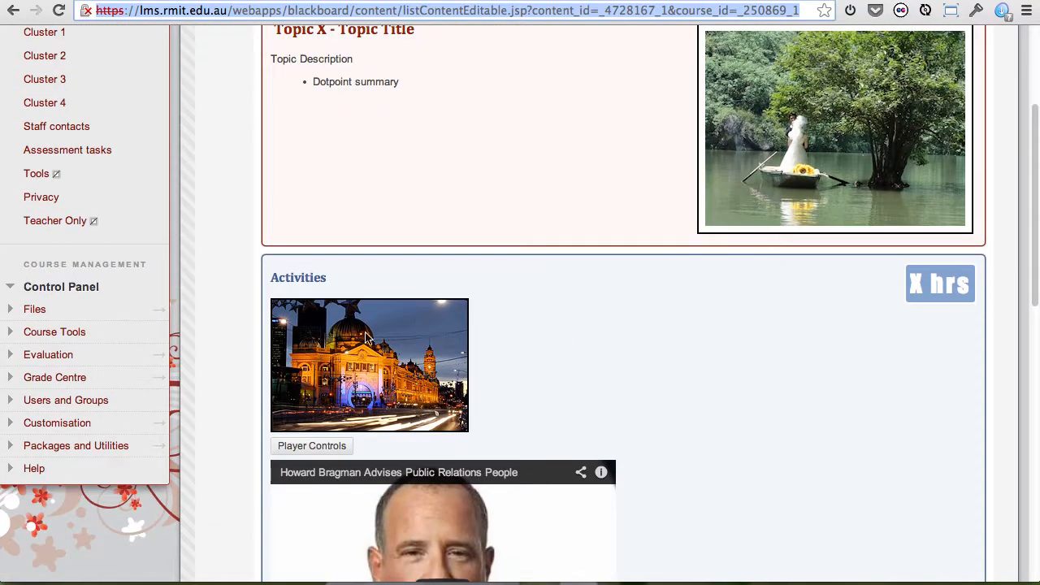
scroll(777, 363, down, 1)
scroll(776, 363, down, 3)
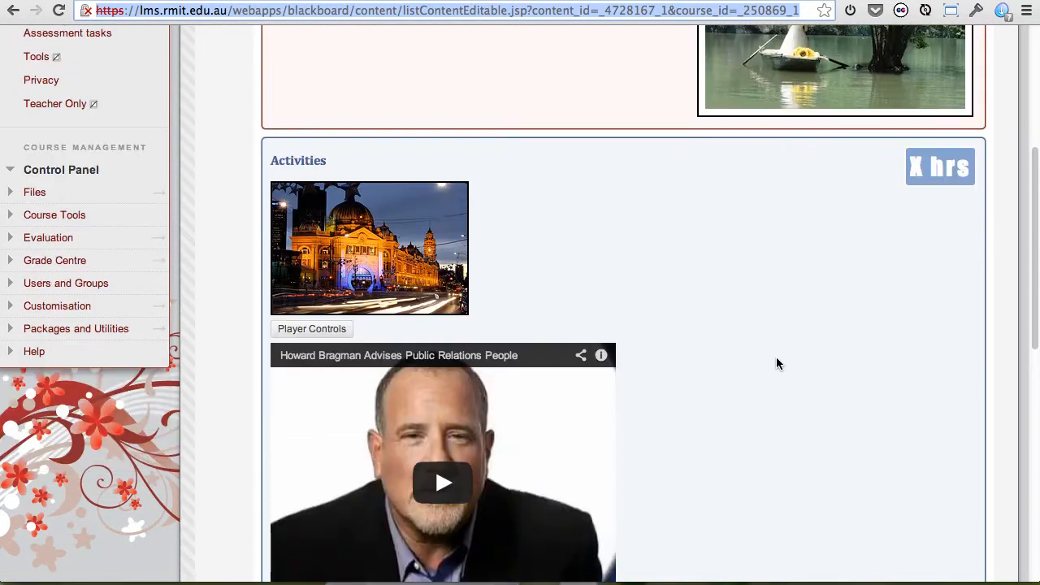
scroll(777, 363, down, 5)
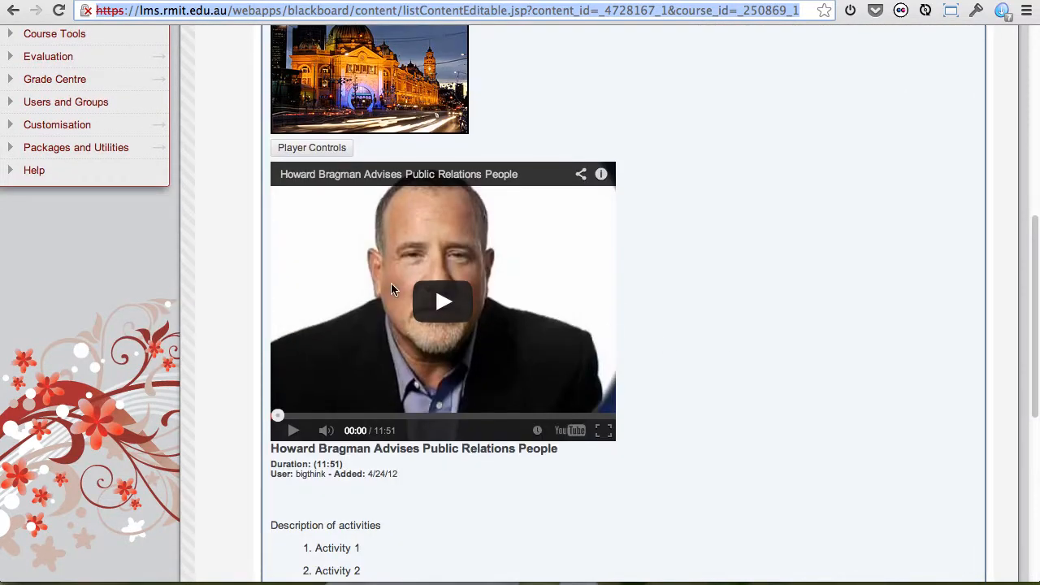
click(444, 305)
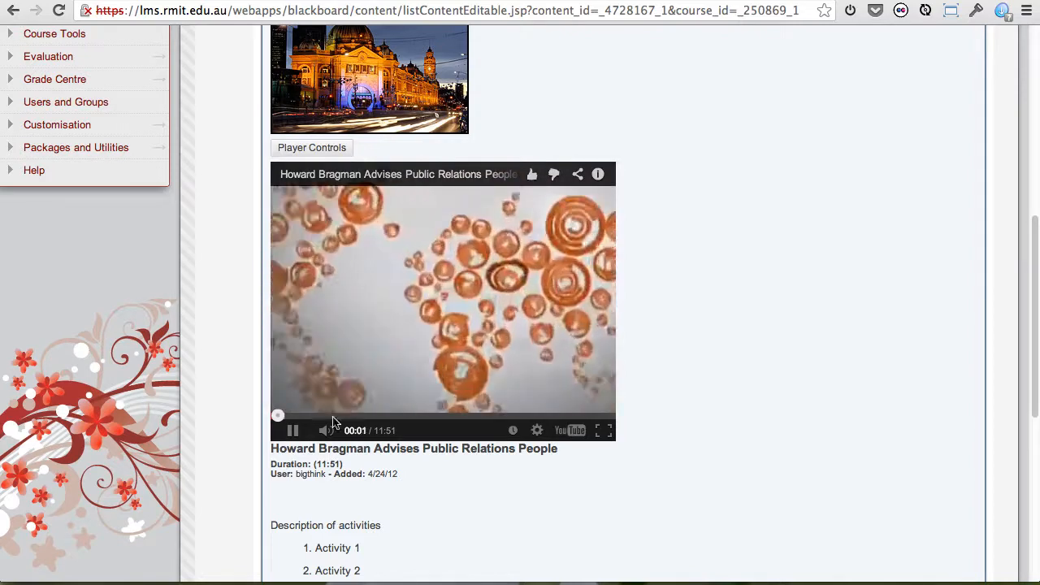
click(294, 432)
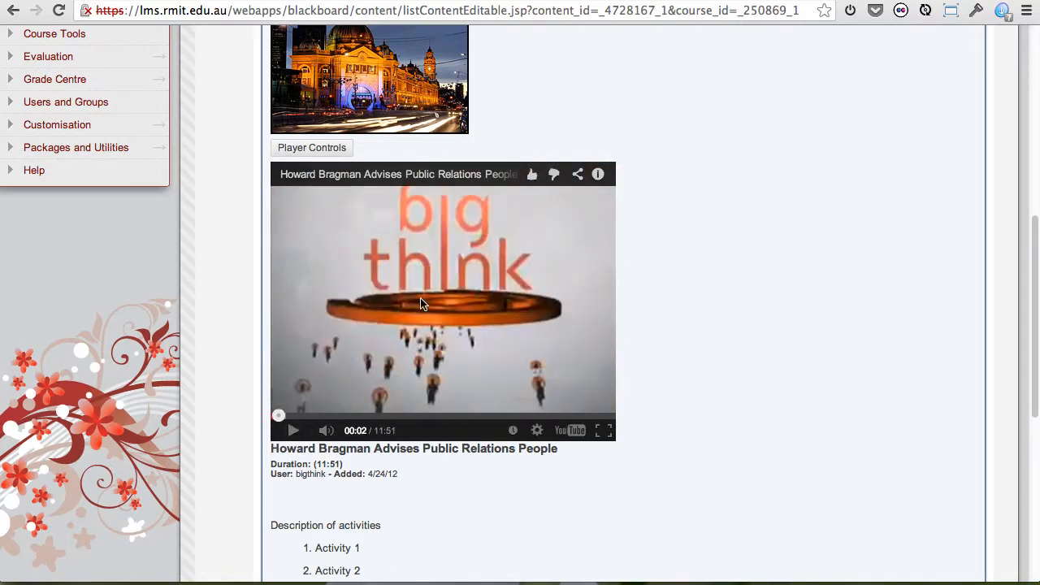
Open the "Surveys and Samples" video player from its thumbnail in the Supporting Resources section.
scroll(743, 372, down, 1)
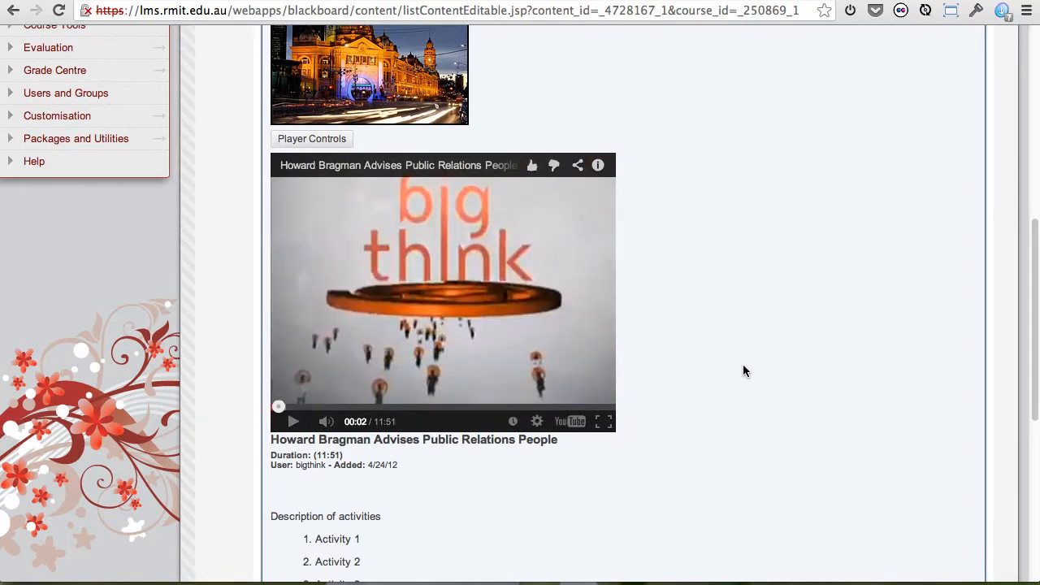
scroll(743, 371, down, 8)
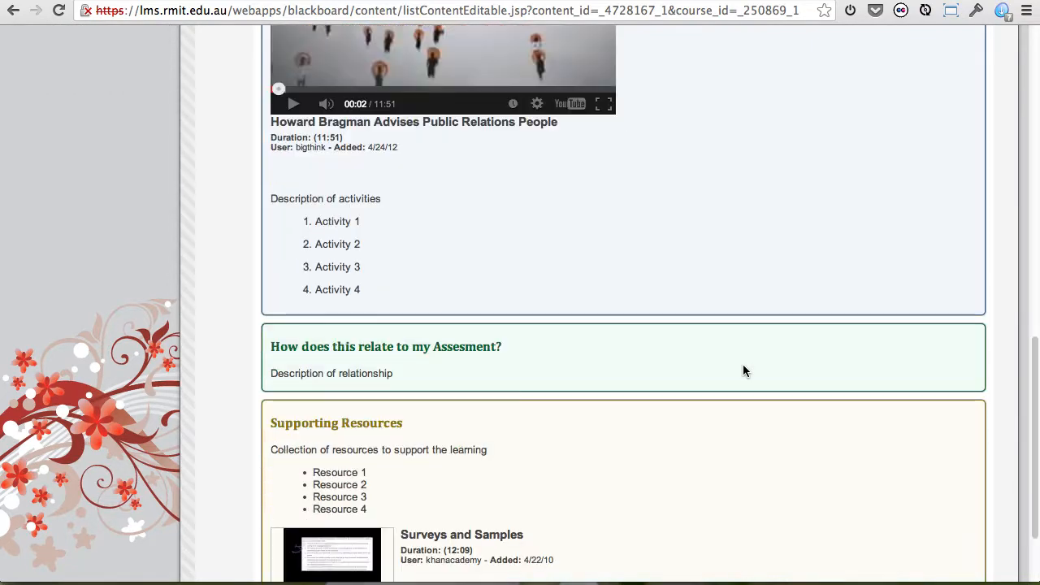
scroll(743, 372, down, 3)
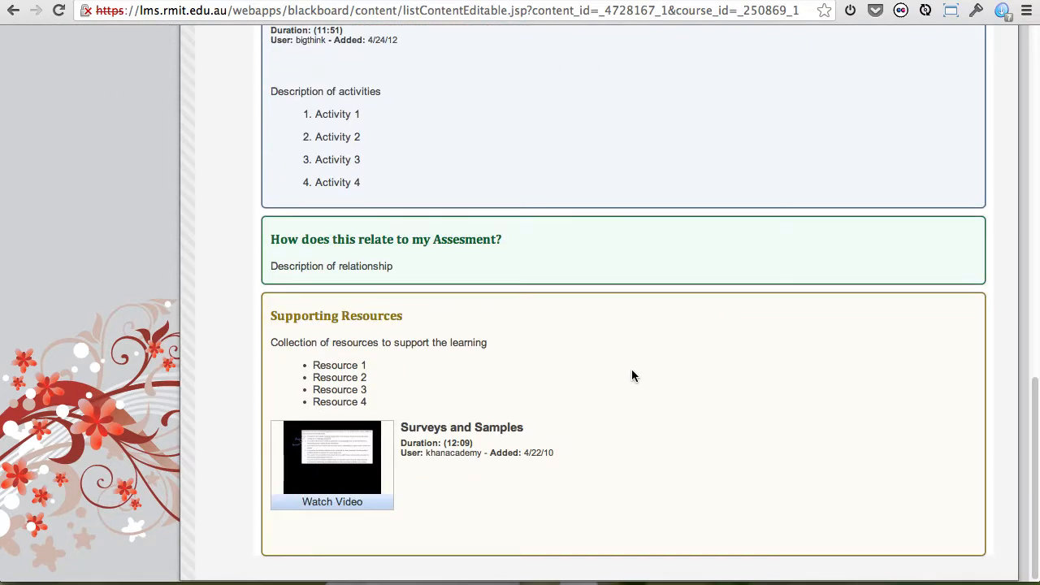
click(340, 504)
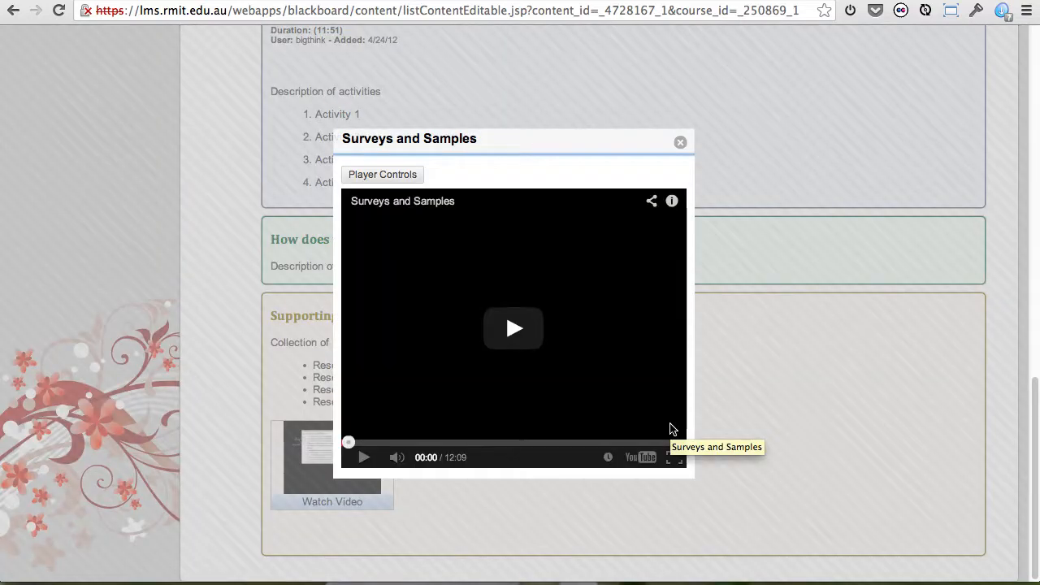